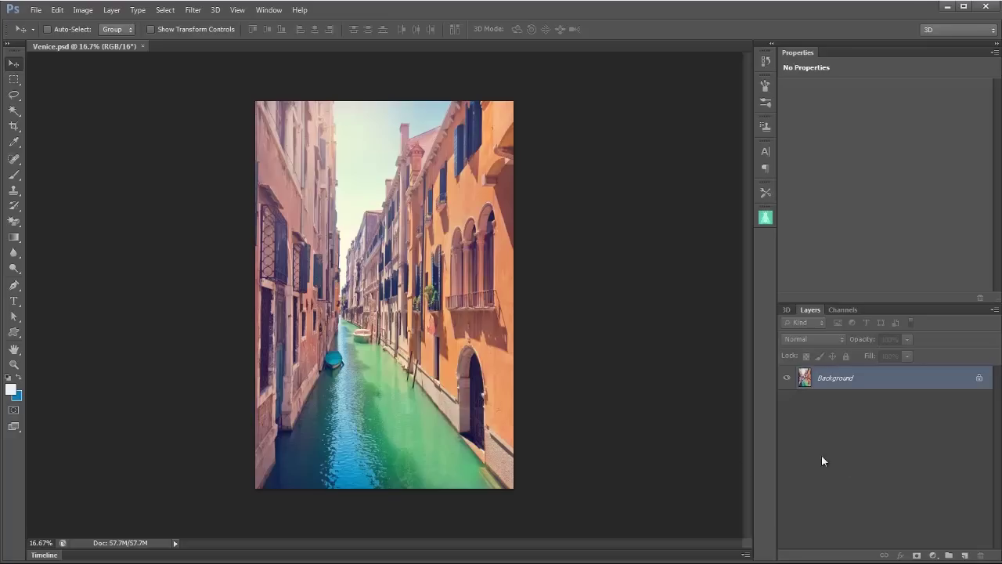
Step: Launch the Vanishing Point filter from the Filter menu on the Venice canal photo
click(193, 11)
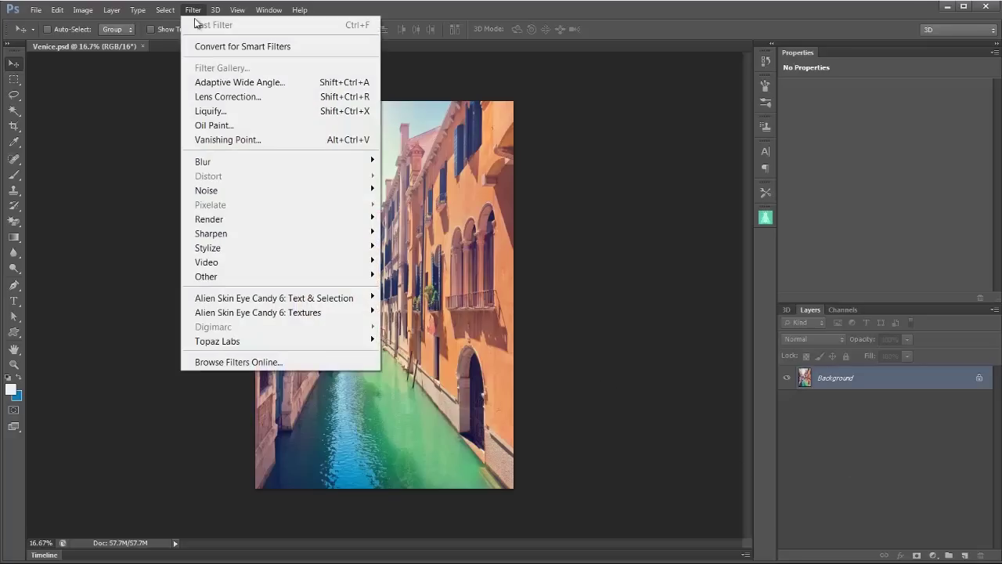
click(208, 135)
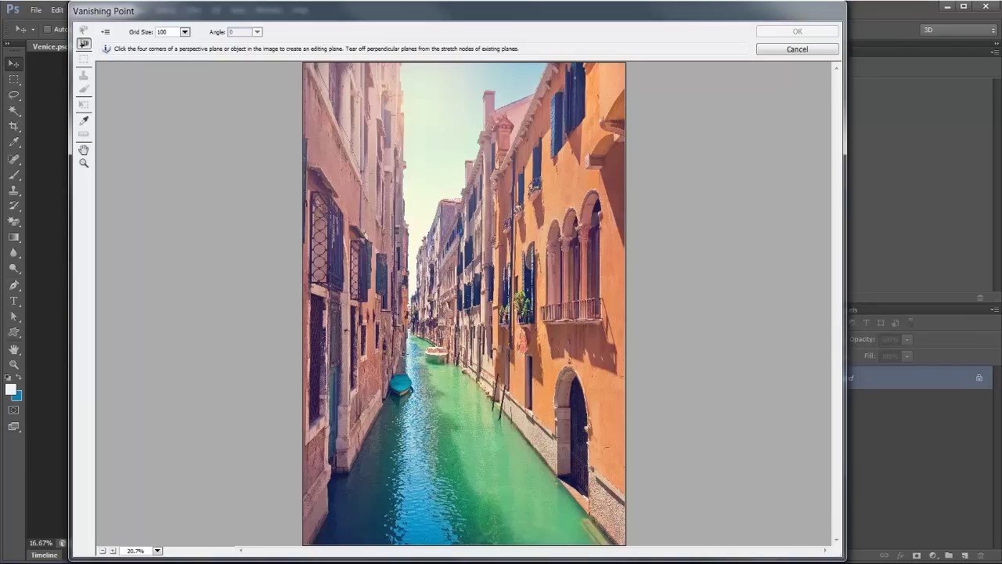
Step: Draw a perspective plane over the canal water and nudge its far corner into place
click(404, 351)
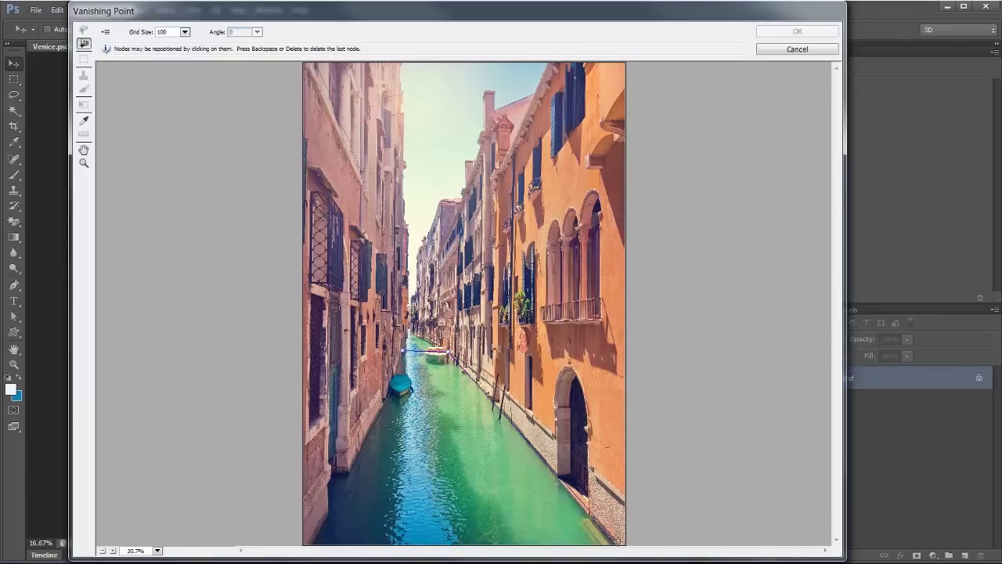
click(616, 540)
click(308, 544)
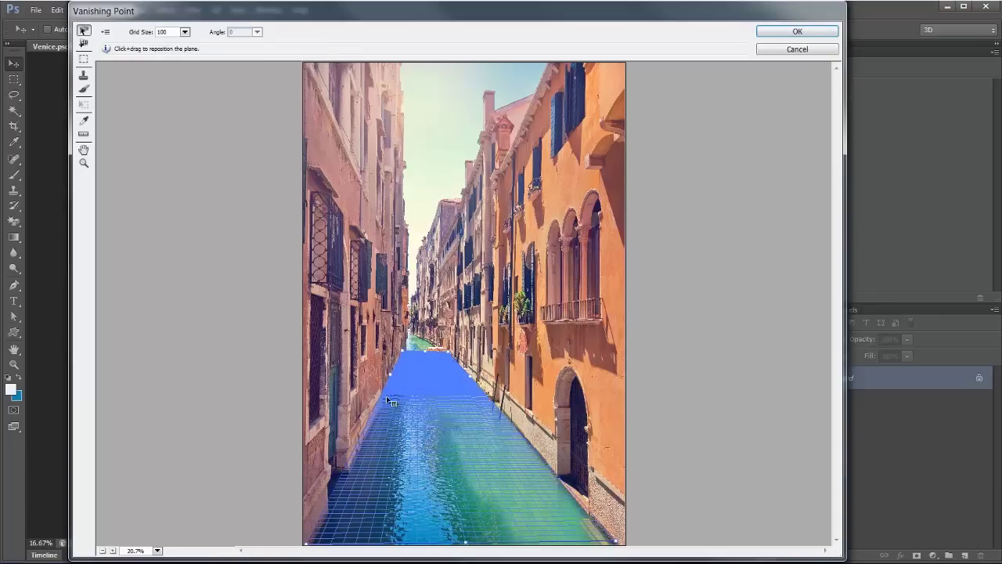
drag(408, 353, 408, 358)
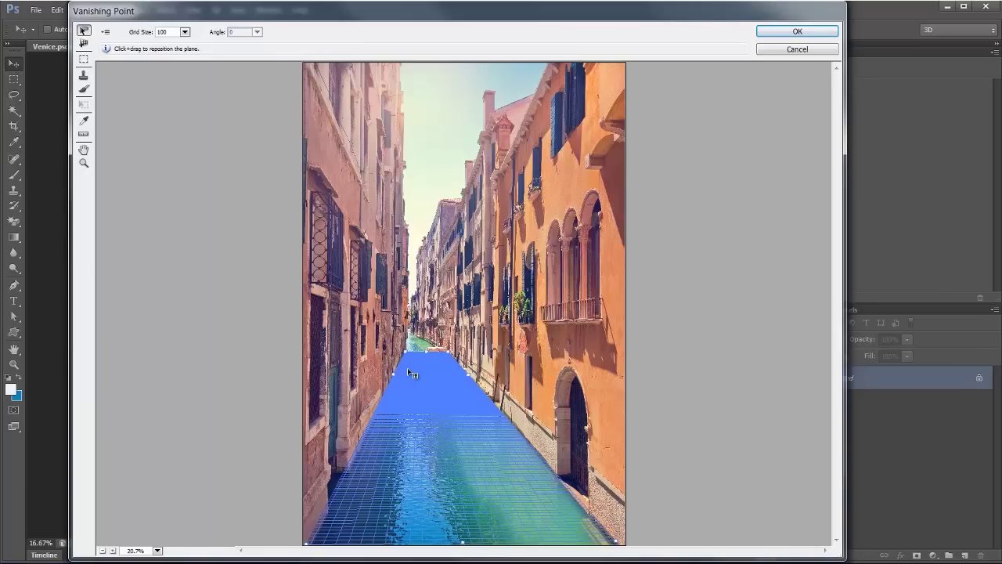
Step: Raise a vertical plane upward from the canal plane's far edge
click(83, 44)
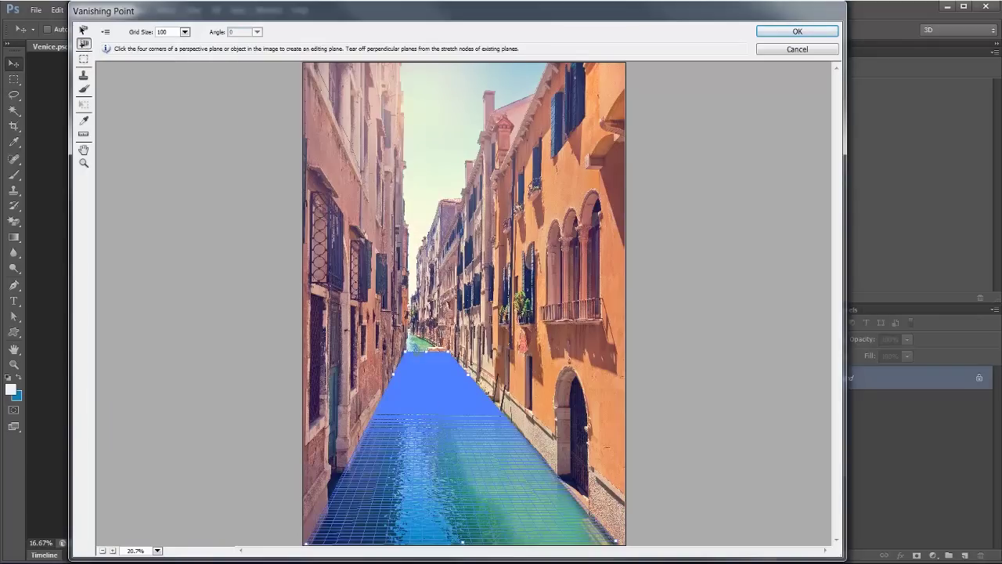
drag(427, 351, 436, 114)
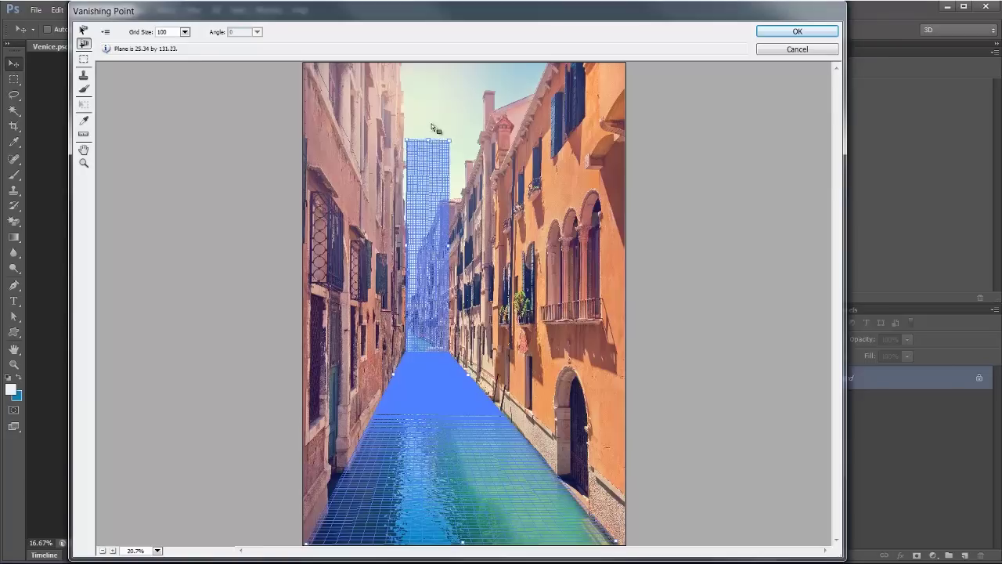
key(v)
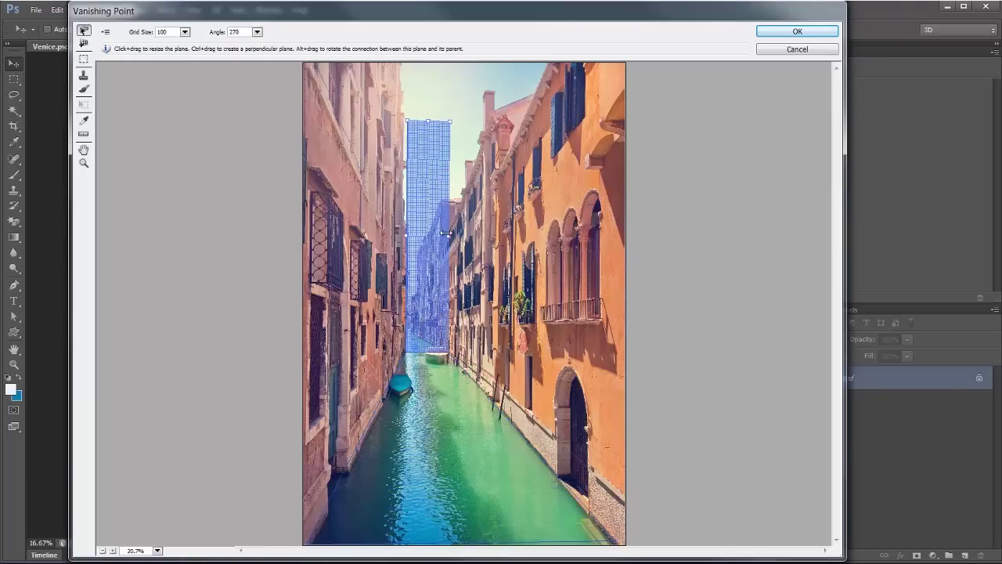
Step: Pull a wall plane out along the right-hand buildings and resize its edge
click(84, 44)
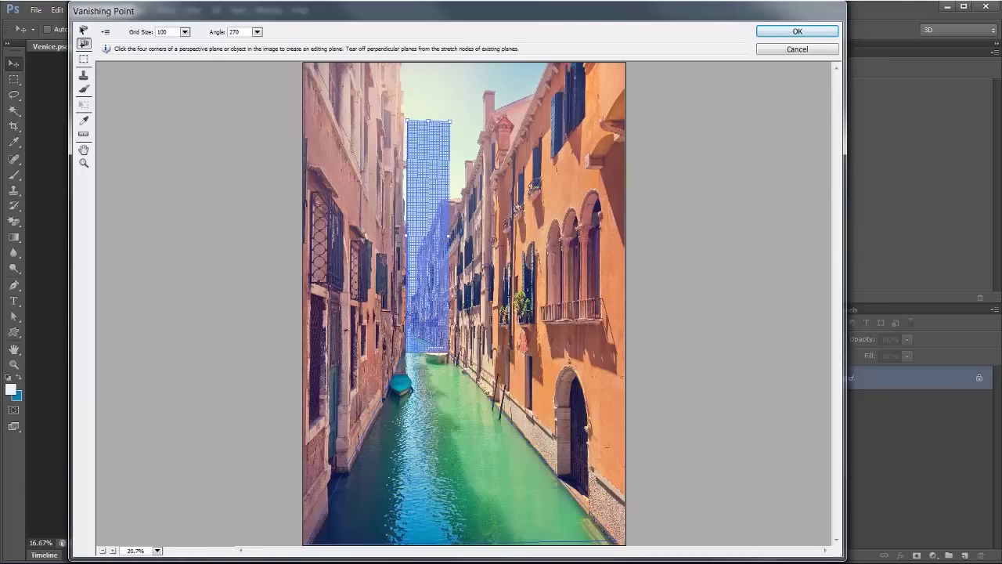
drag(451, 241, 526, 282)
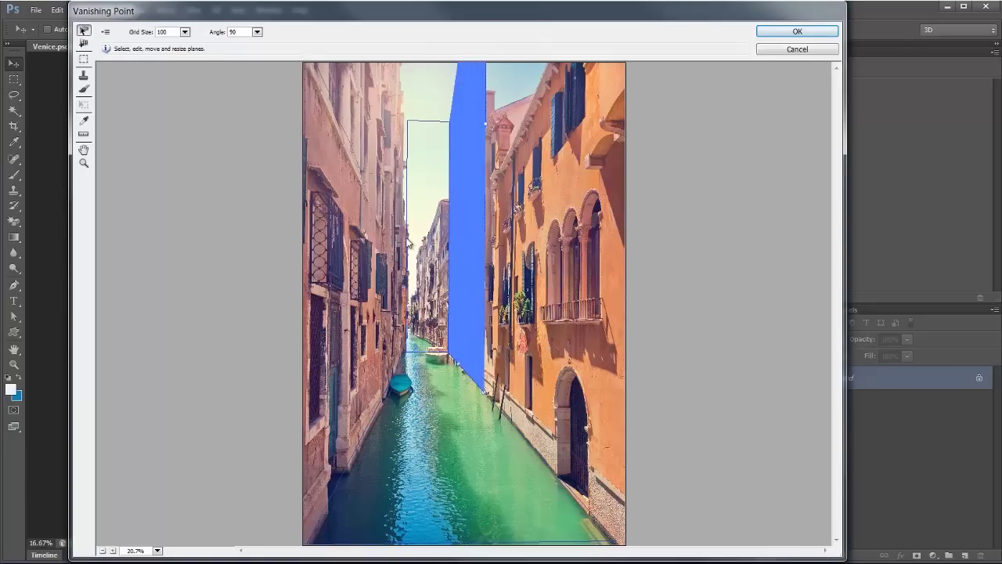
click(407, 239)
drag(407, 237, 421, 298)
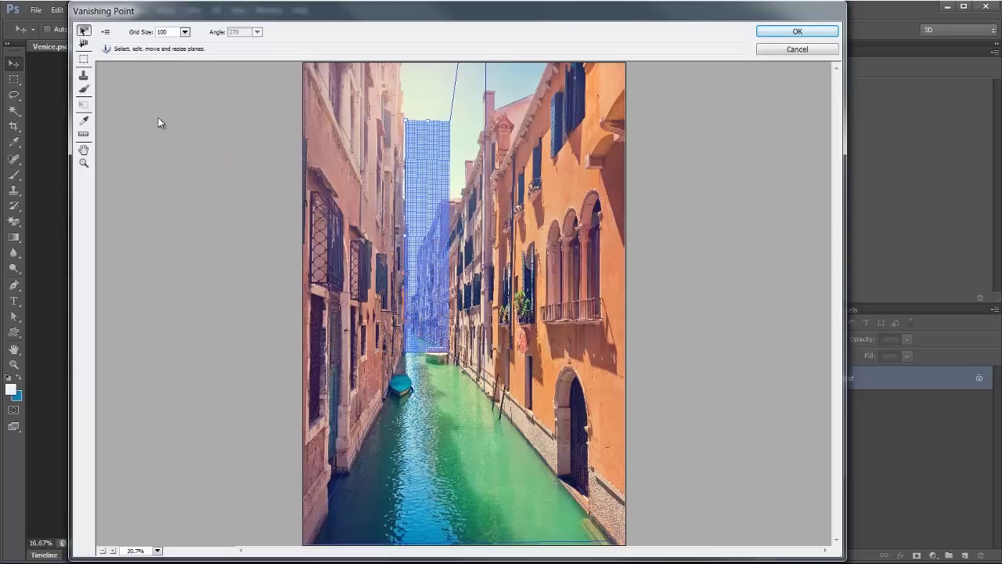
Step: Pull a plane along the left buildings, then select and delete the unwanted plane
click(84, 43)
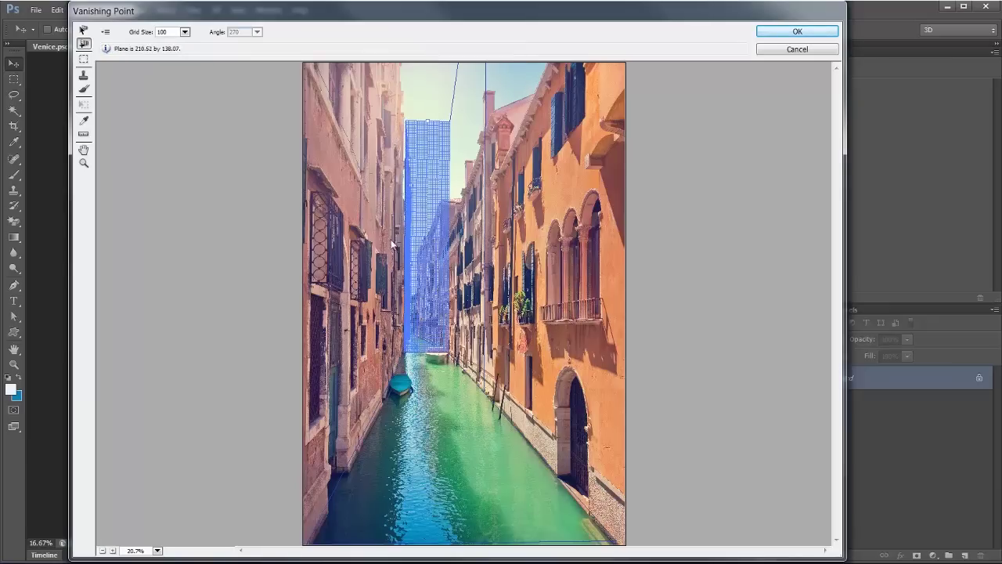
drag(405, 235, 215, 233)
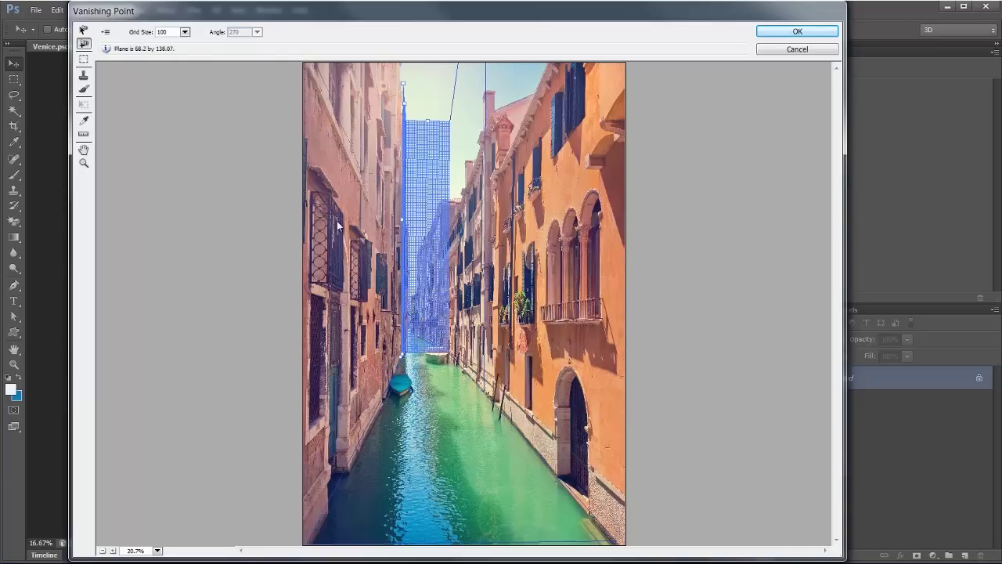
click(83, 30)
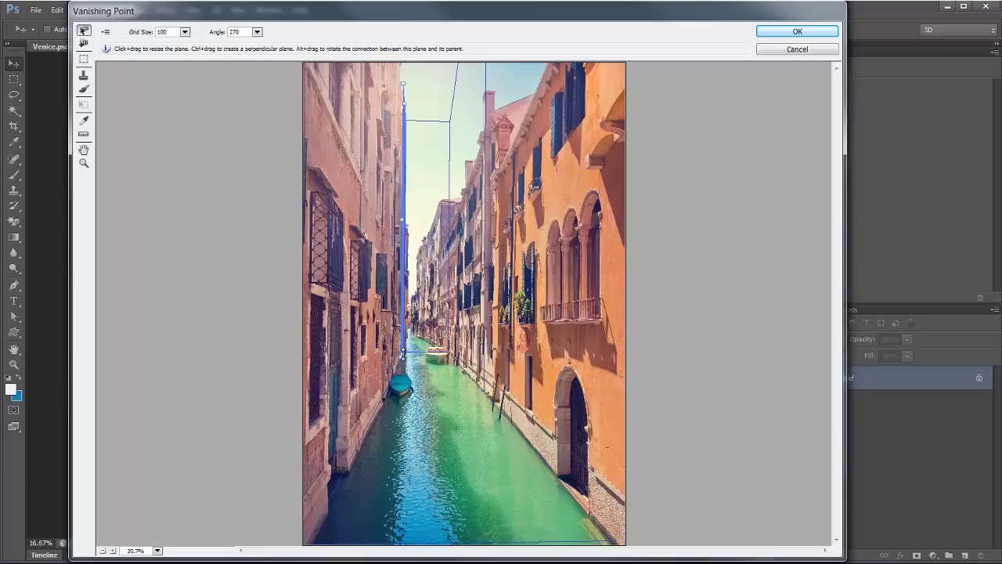
click(408, 229)
click(413, 233)
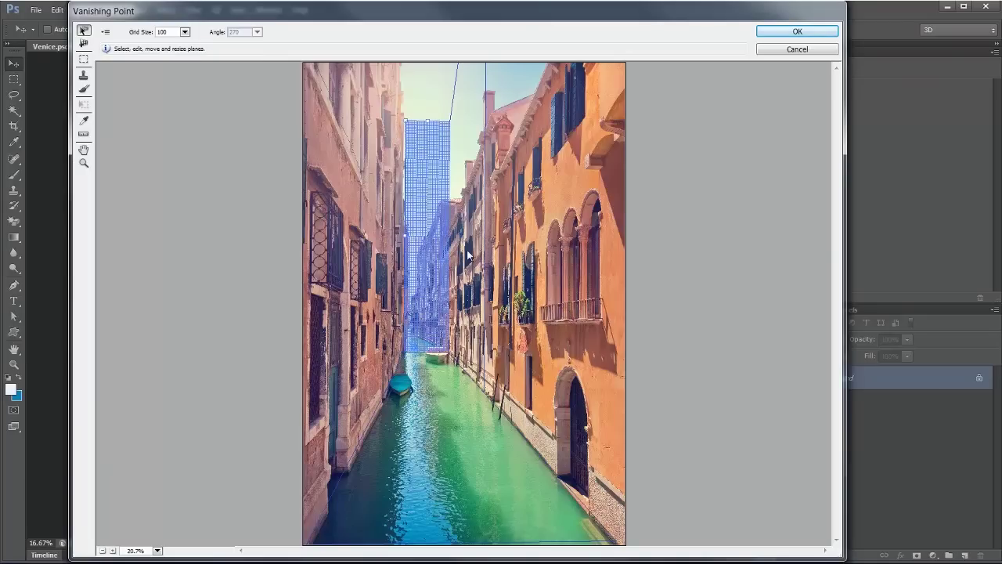
key(Delete)
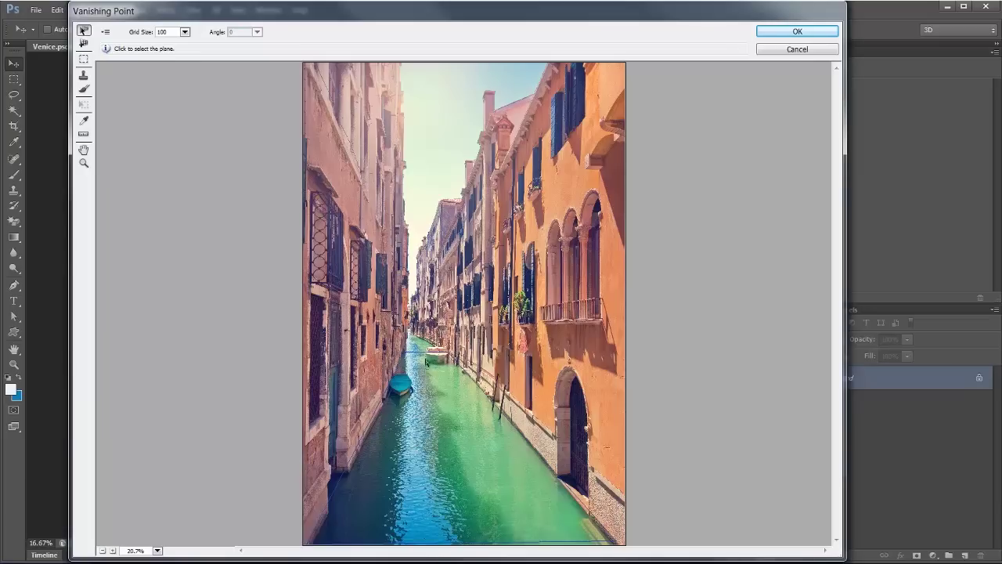
Step: Undo the deletion to restore the canal plane, then pull a vertical back plane from its far edge
key(ctrl+z)
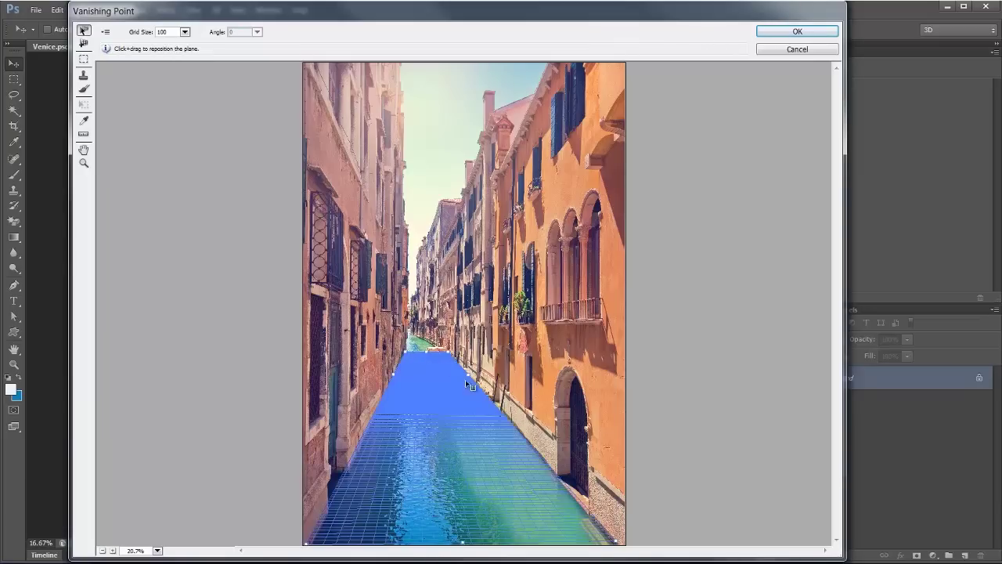
click(407, 361)
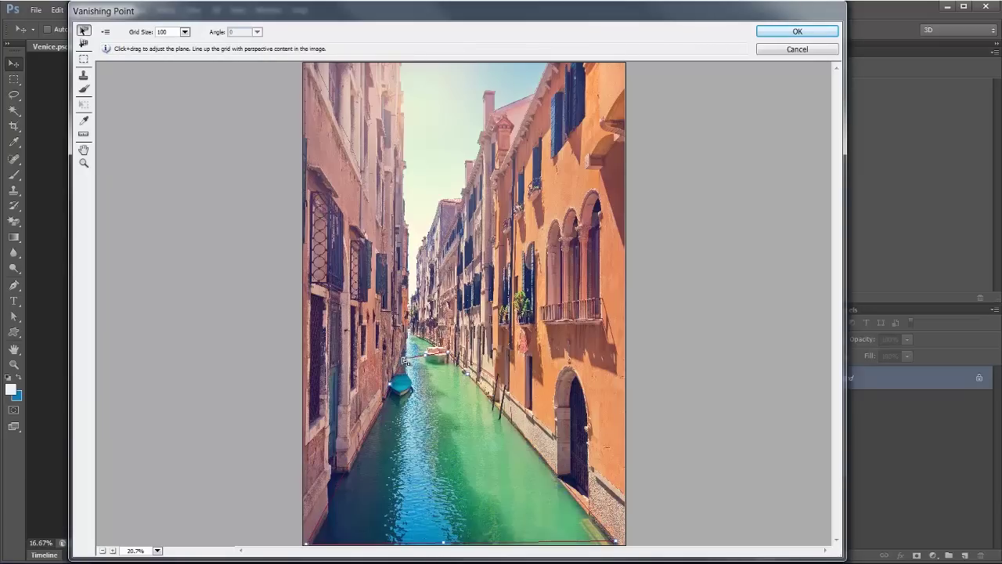
click(455, 361)
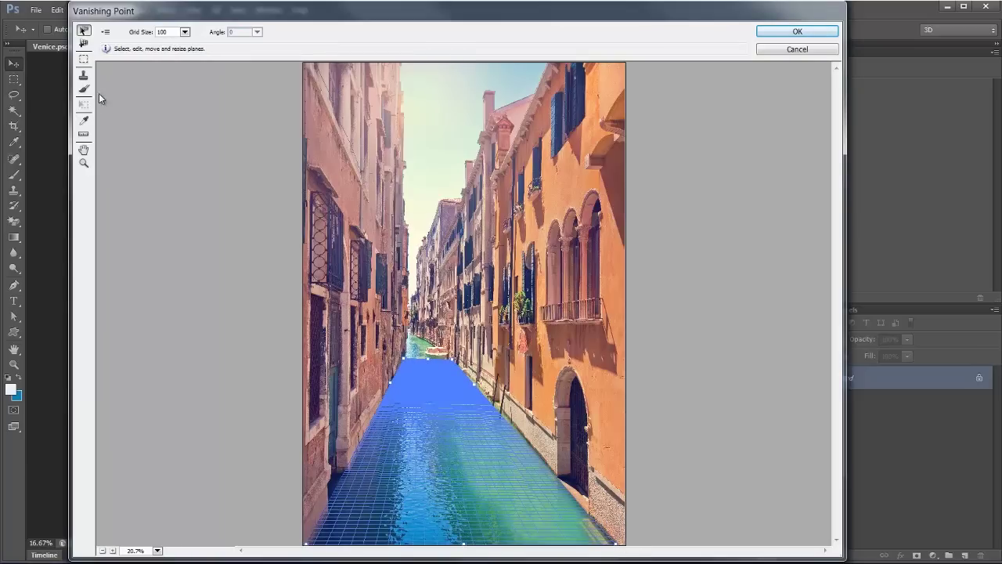
click(84, 43)
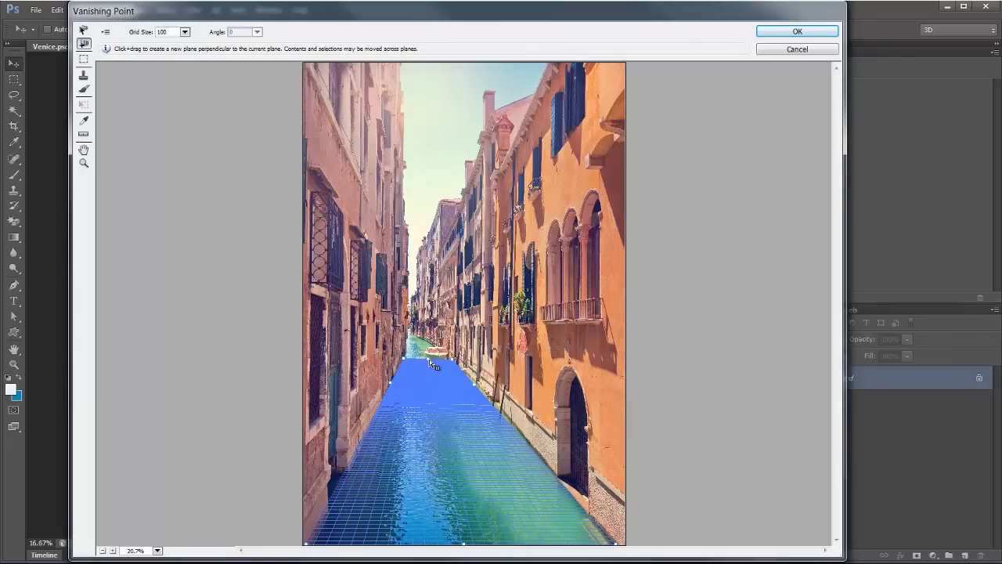
drag(429, 359, 424, 128)
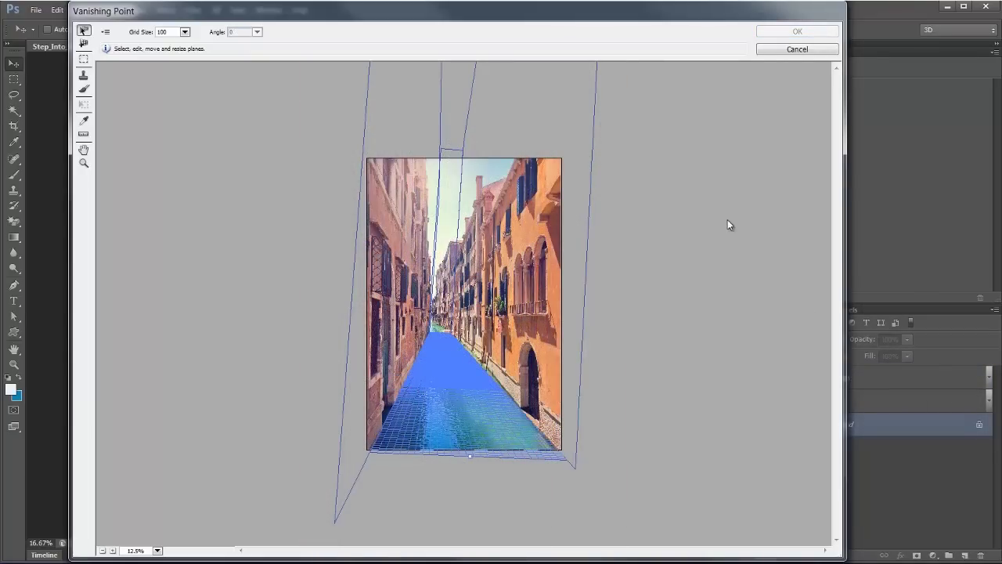
click(498, 286)
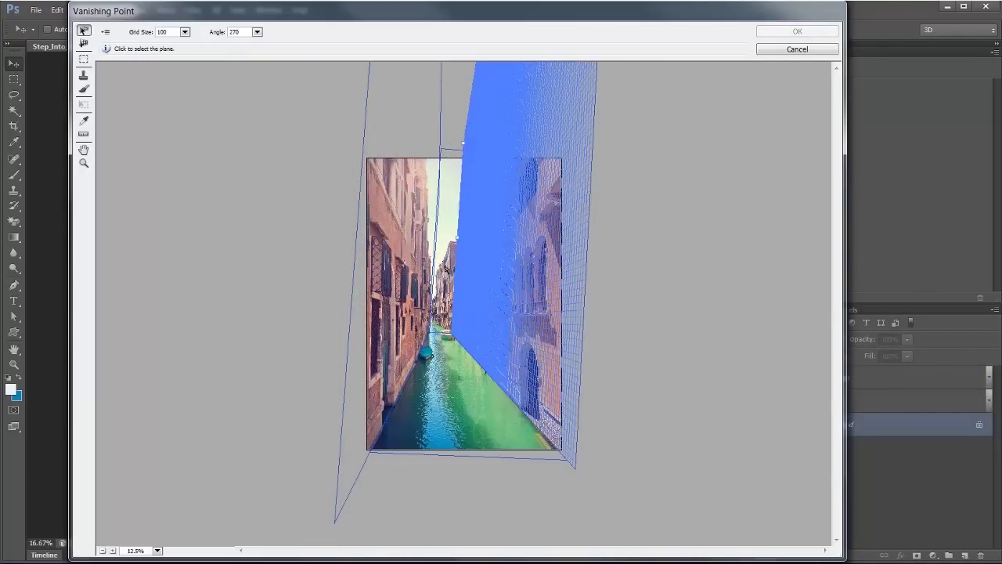
click(452, 274)
click(402, 279)
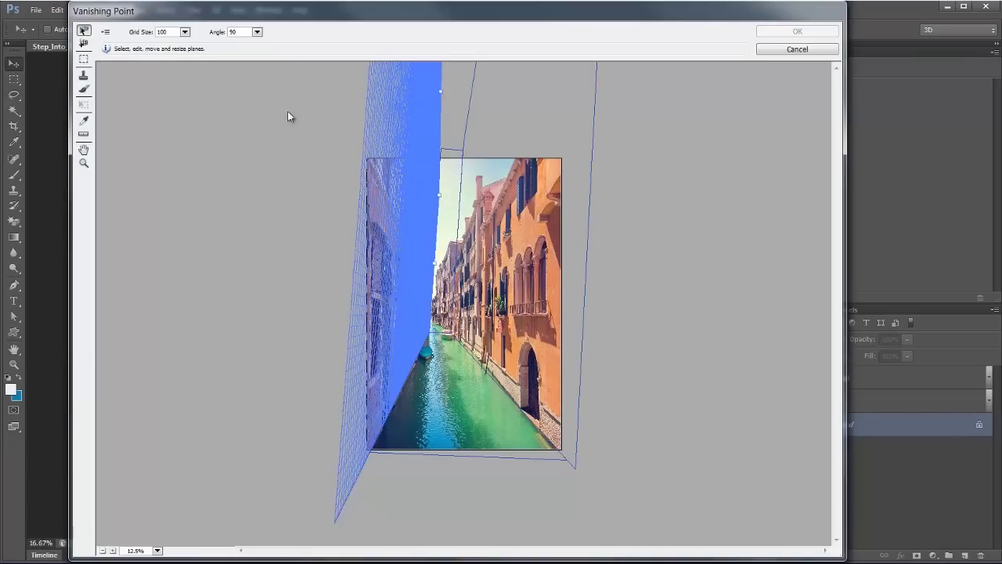
click(458, 195)
click(468, 282)
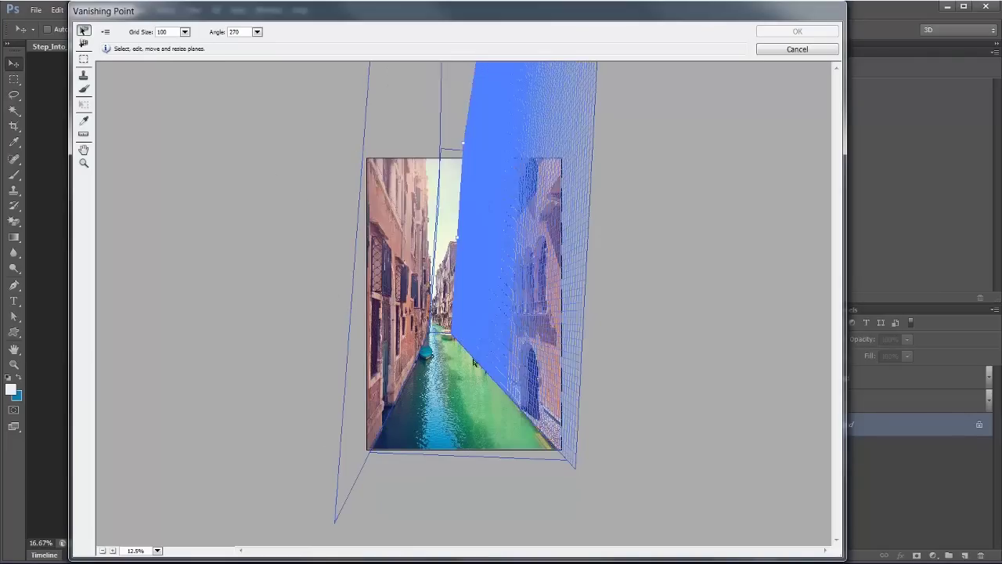
click(475, 362)
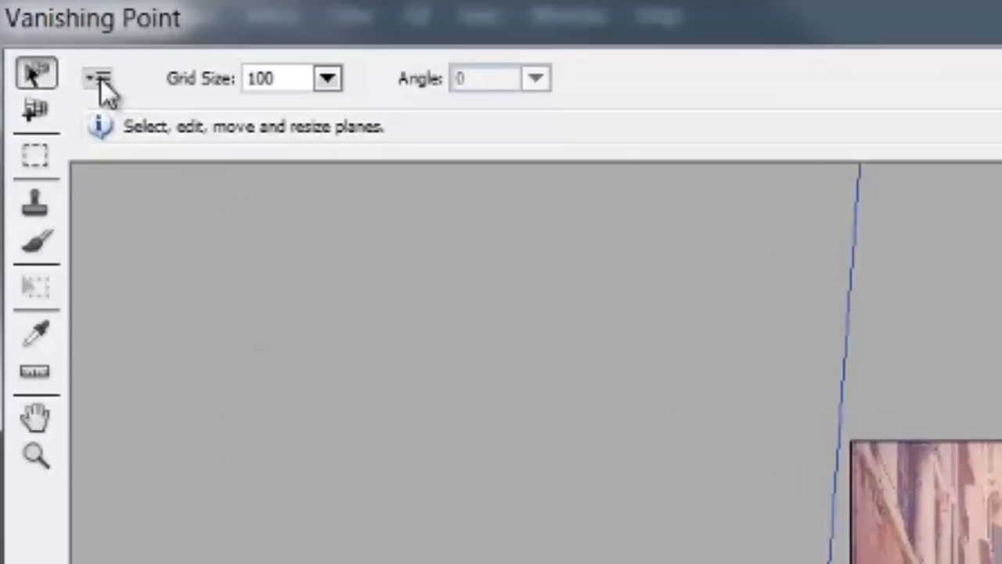
Step: Choose Return 3D Layer to Photoshop from the Vanishing Point menu and shrink the window
click(101, 82)
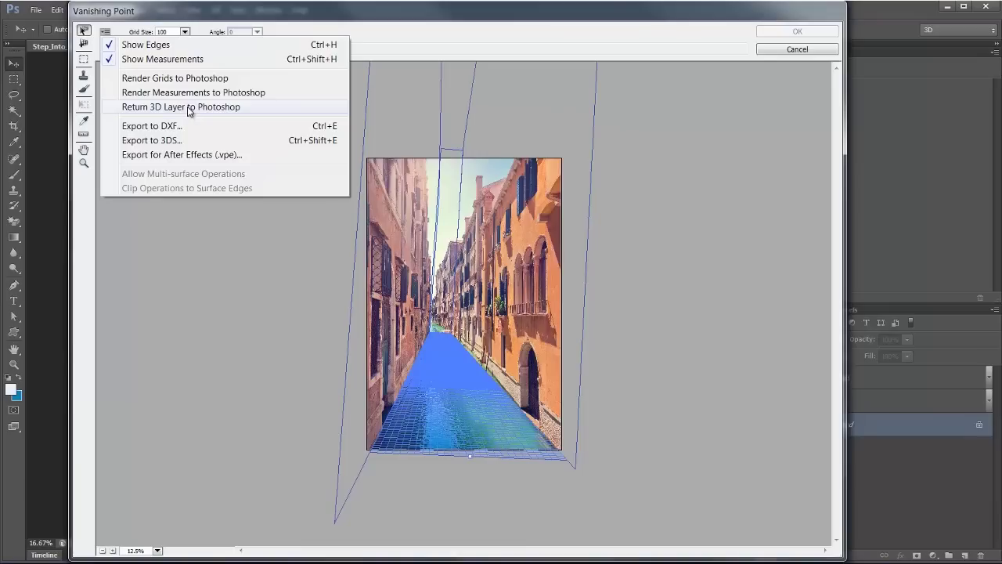
click(187, 107)
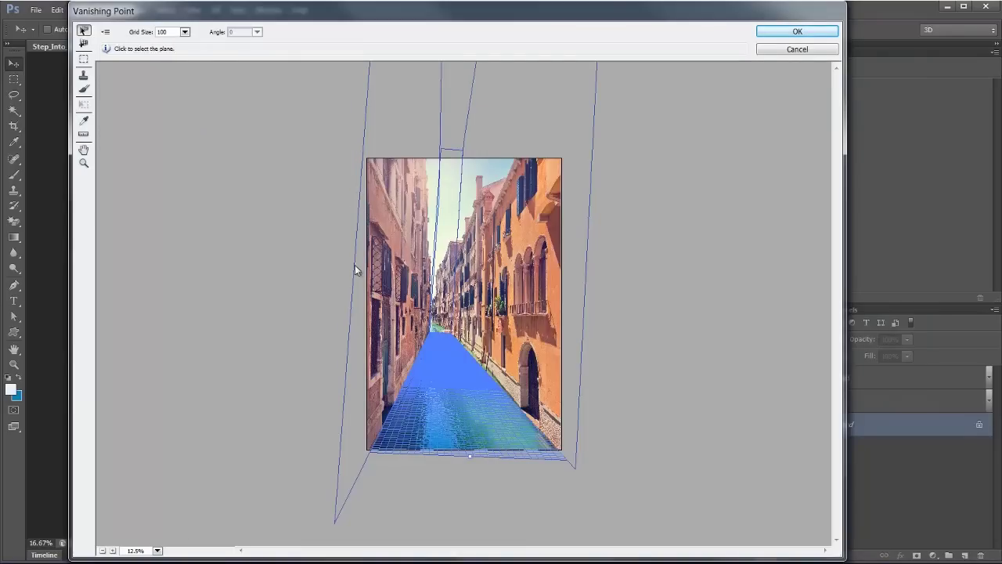
drag(845, 557, 800, 519)
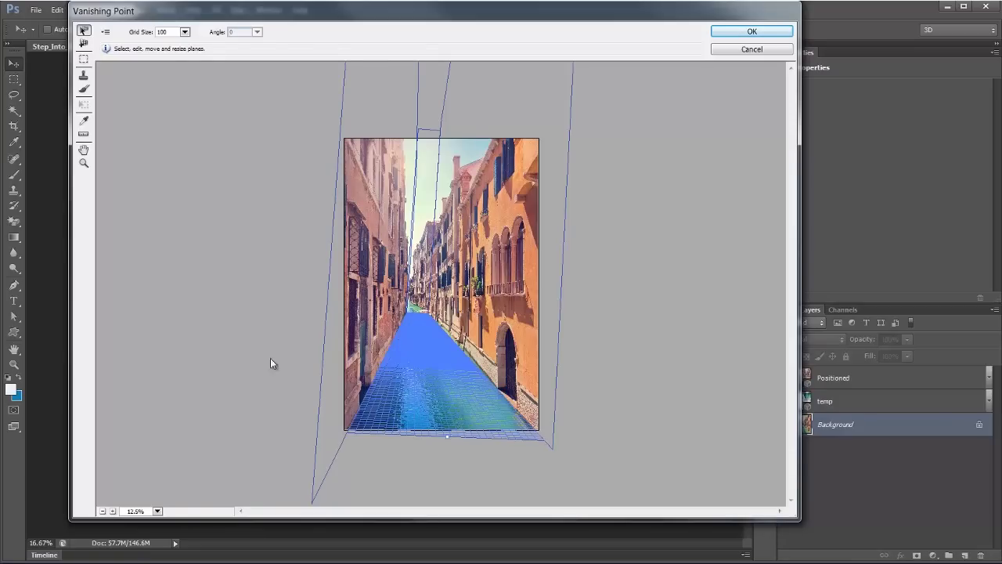
Step: Cancel out of Vanishing Point and select the new temp 3D layer
click(751, 49)
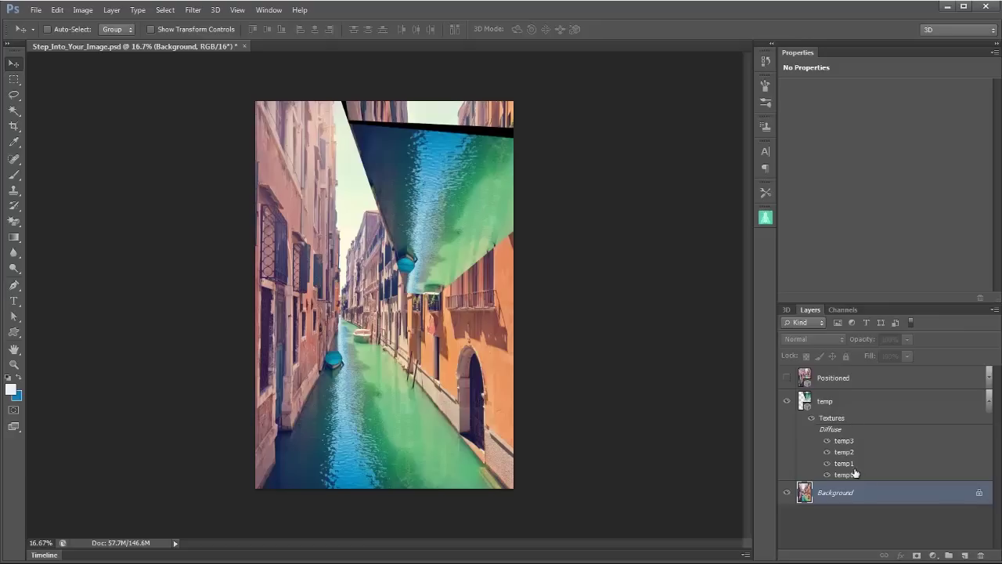
click(832, 401)
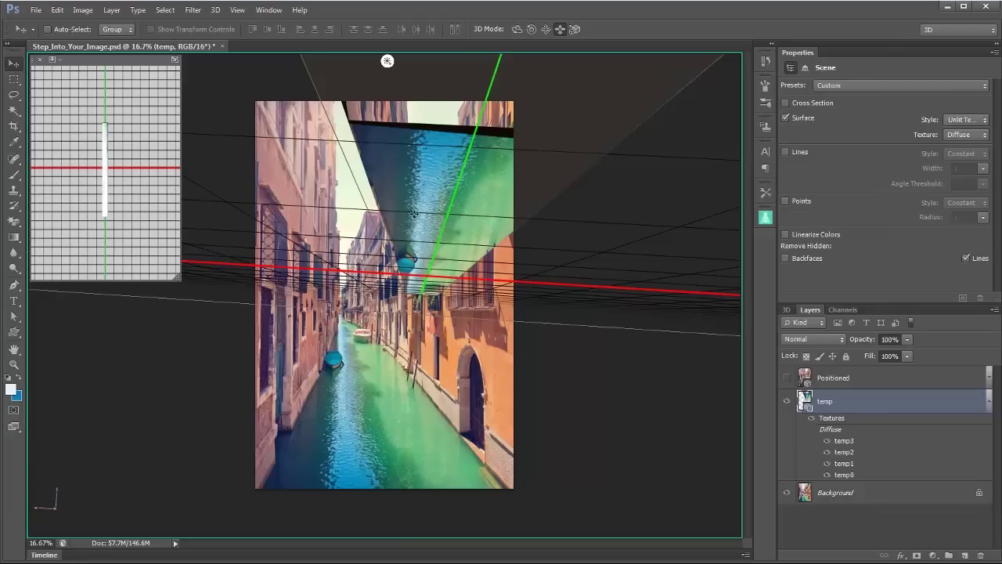
Step: Rotate the temp 3D mesh and move it down and to the left
drag(414, 214, 419, 160)
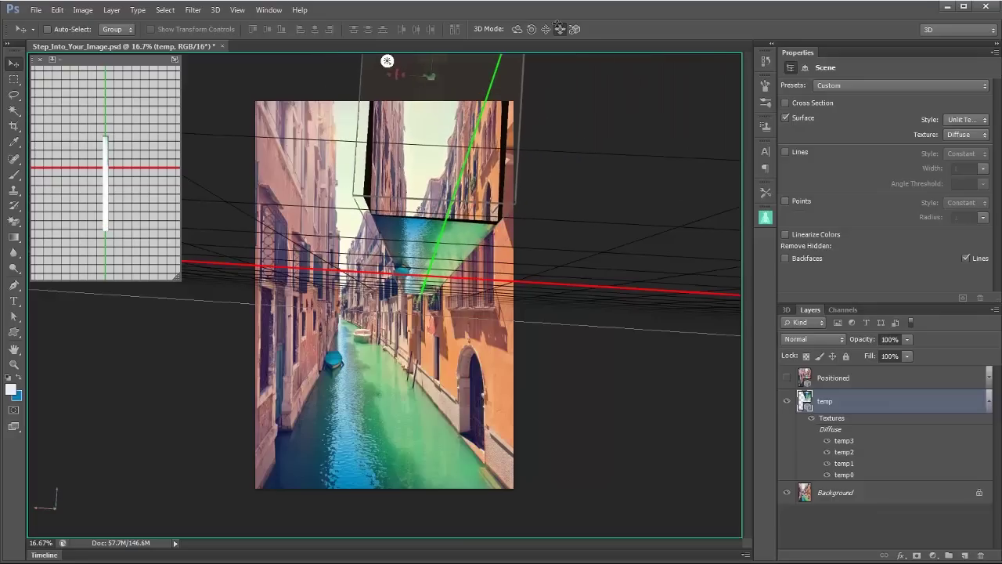
click(546, 29)
drag(346, 163, 309, 357)
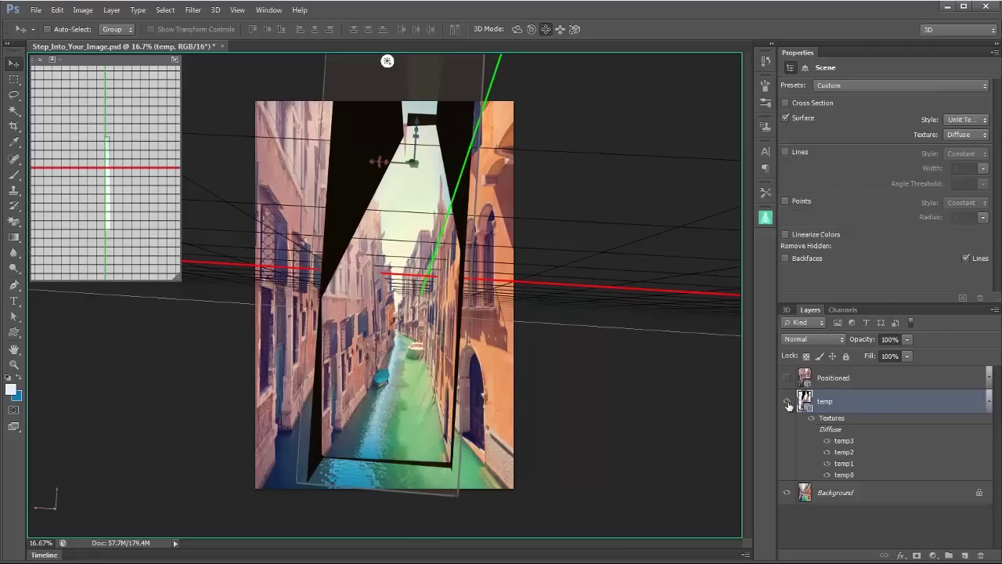
Step: Hide temp, show the Positioned layer, drag temp to the trash, and select Positioned
click(787, 401)
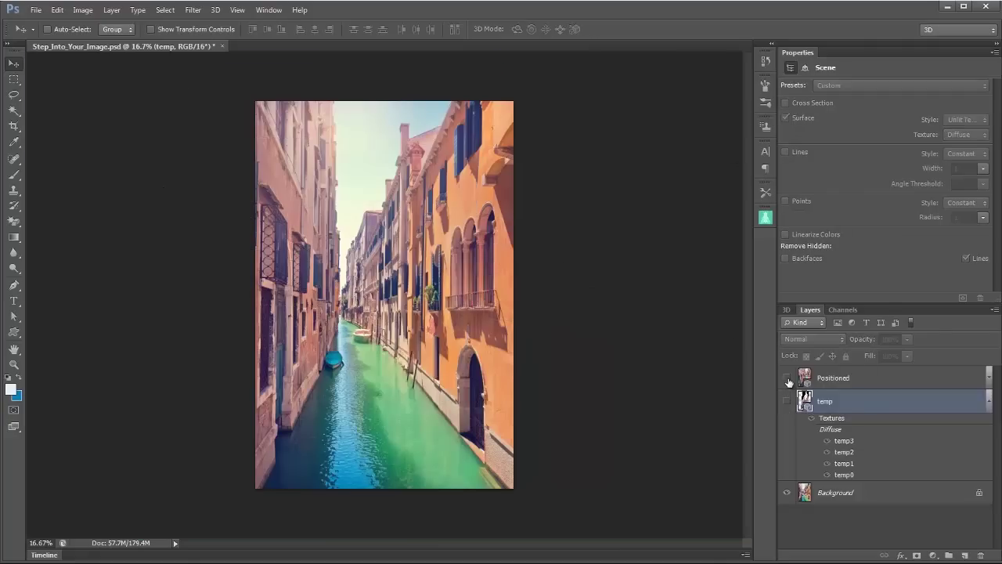
click(787, 378)
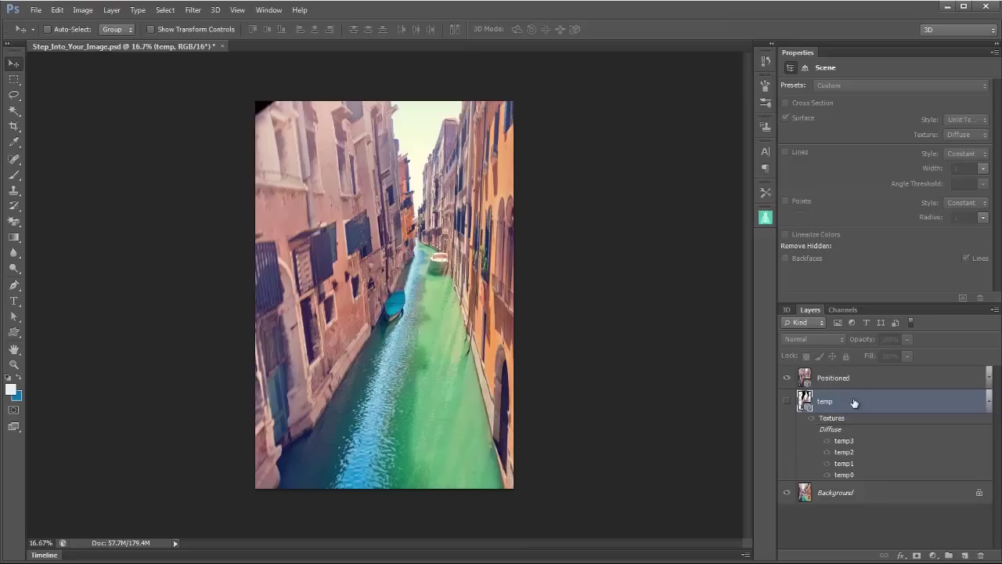
drag(855, 404, 980, 554)
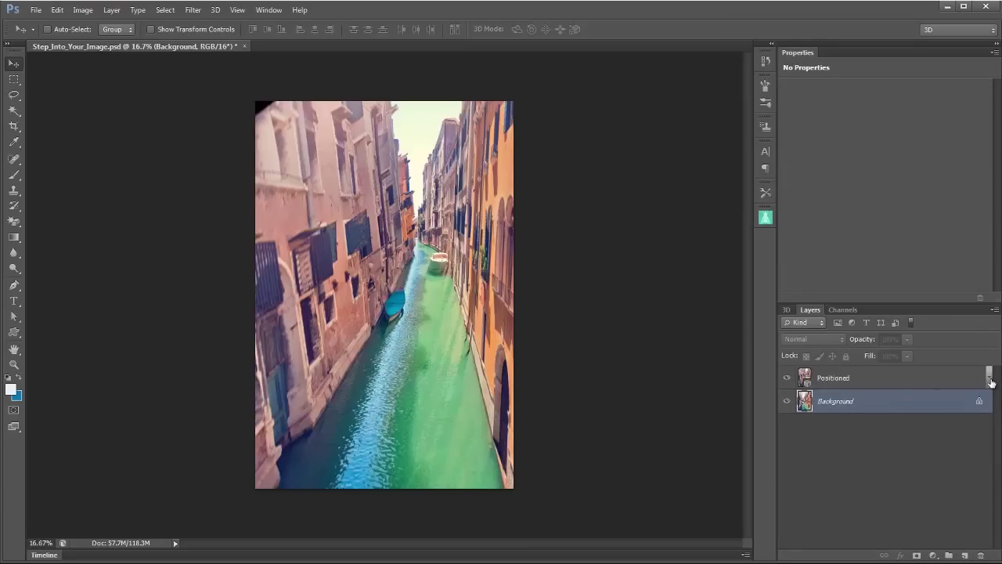
click(901, 378)
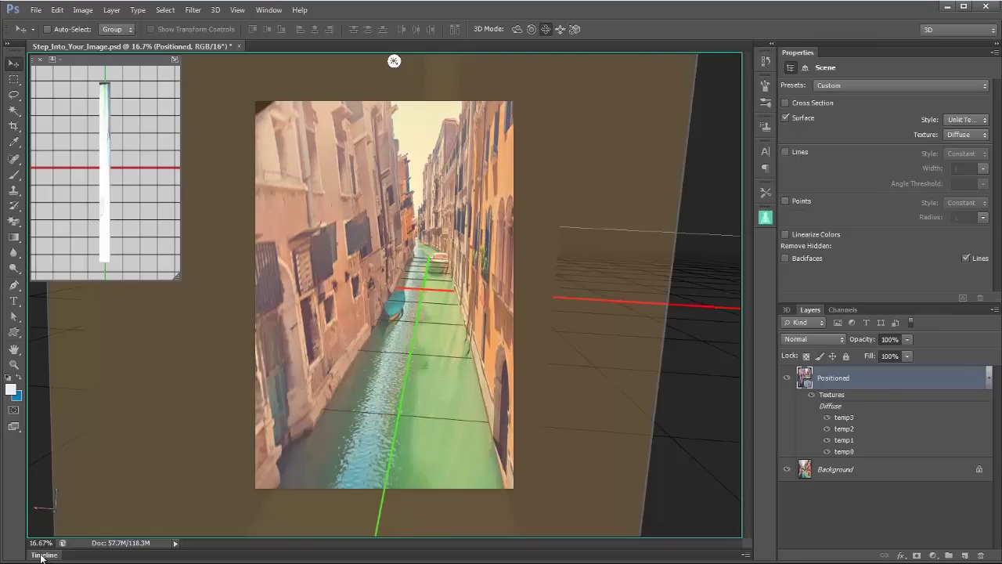
Step: Create a video timeline and expand the Positioned track to list its 3D properties
click(41, 555)
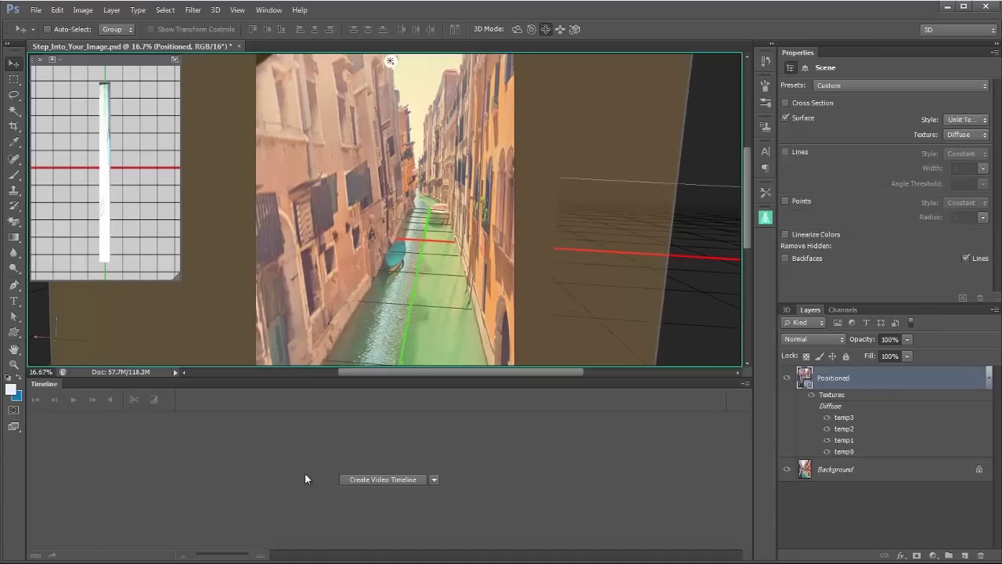
click(381, 480)
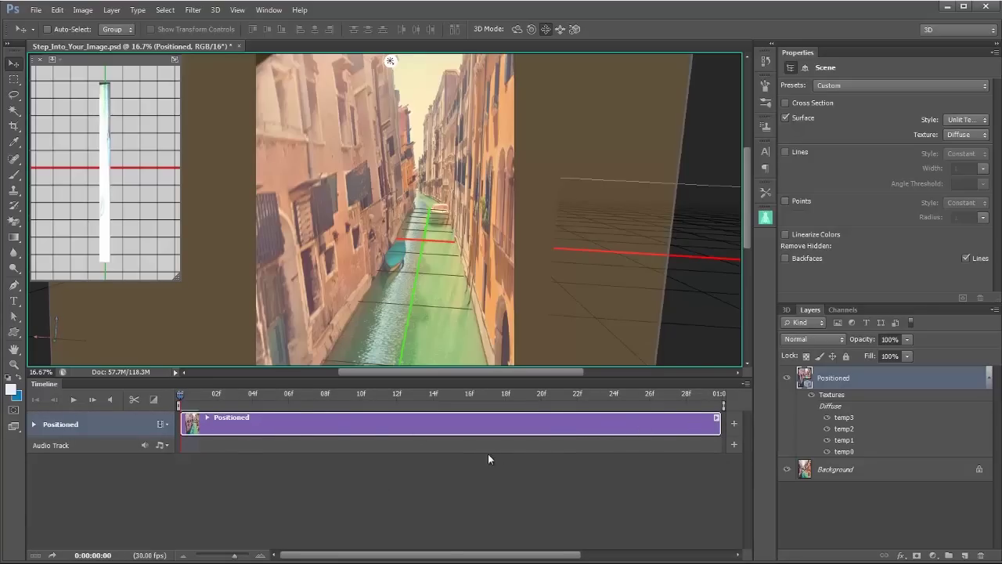
click(33, 424)
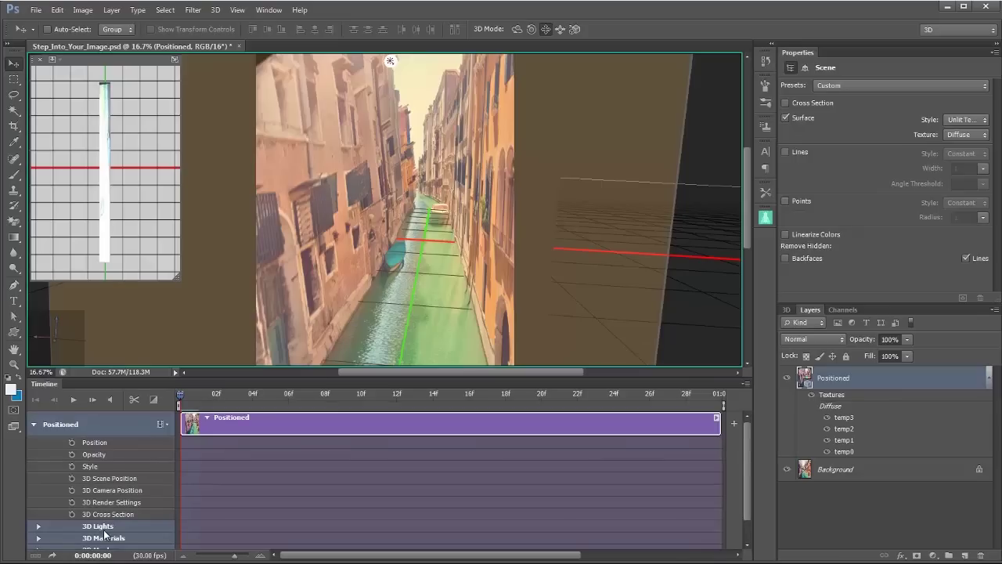
Step: Keyframe 3D Camera Position, then orbit, slide forward and pan the camera down the canal
click(72, 491)
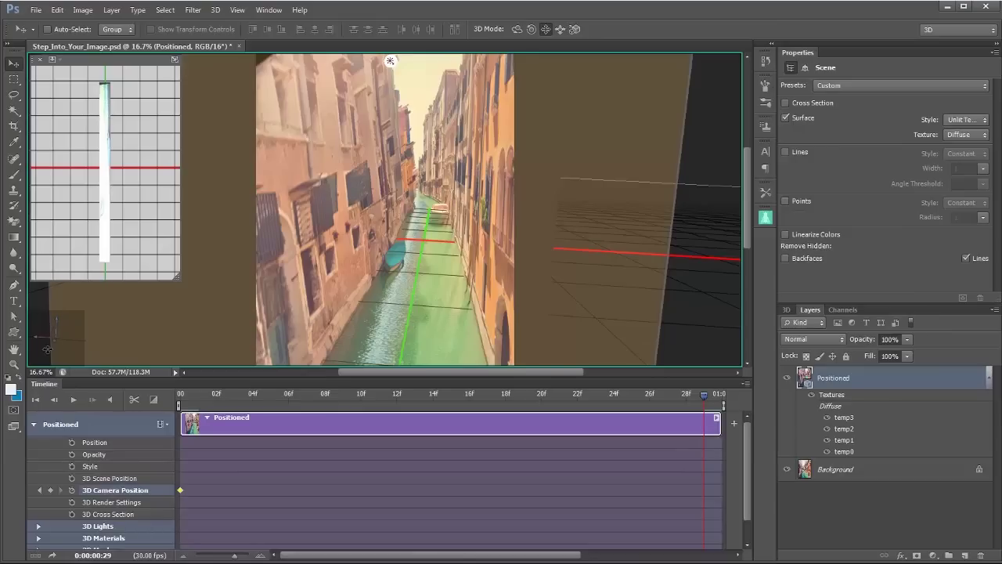
drag(55, 342, 57, 341)
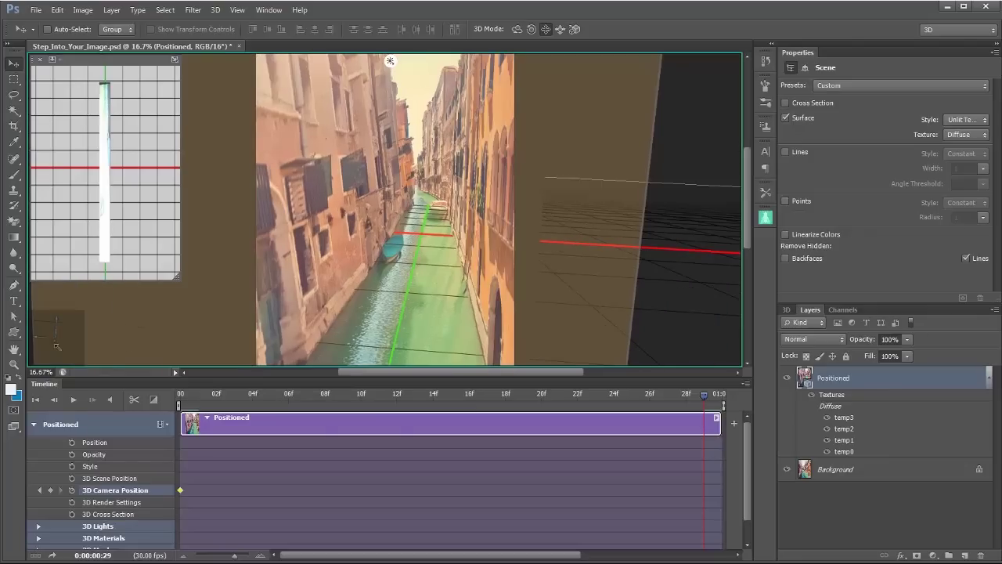
click(560, 29)
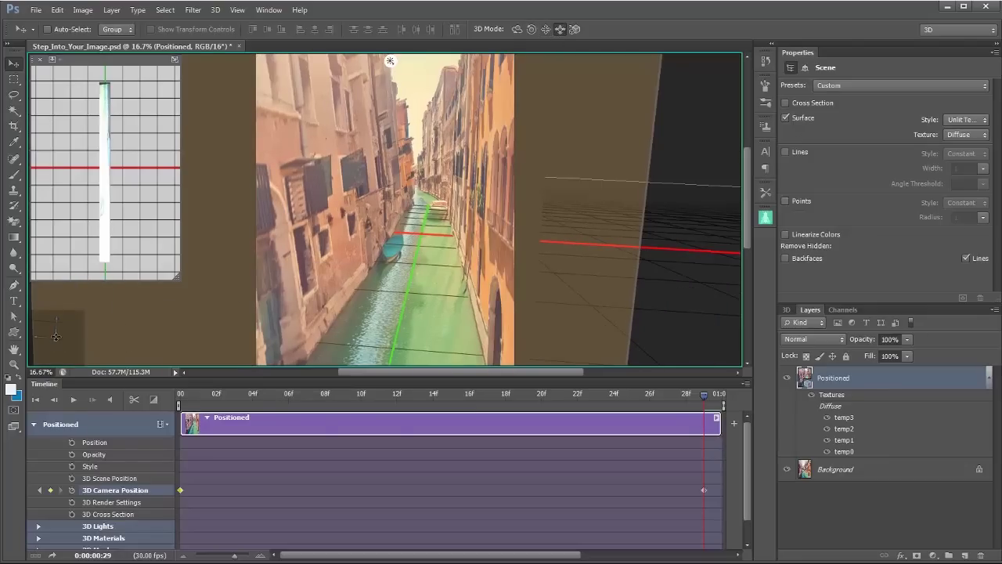
drag(57, 338, 52, 357)
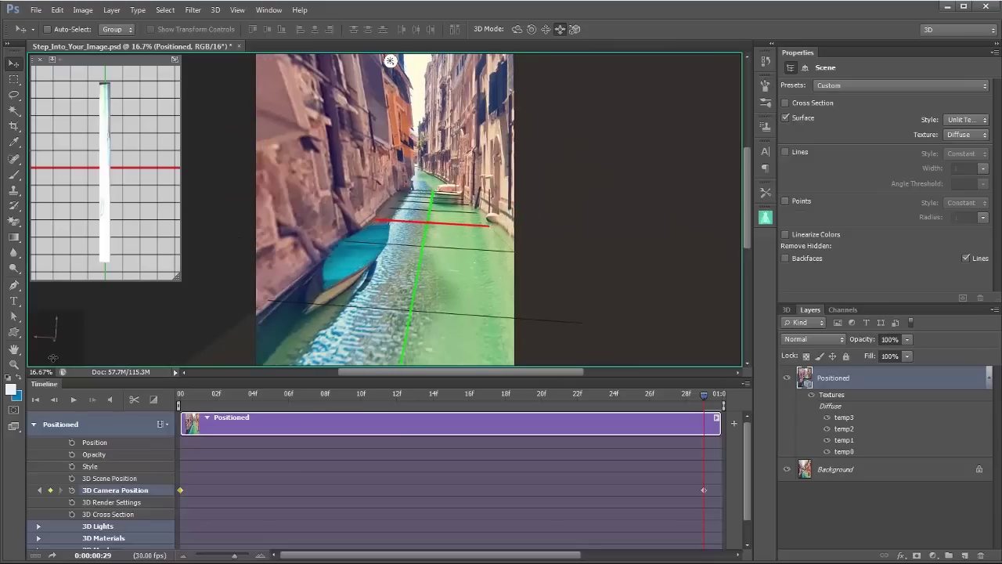
drag(485, 279, 476, 219)
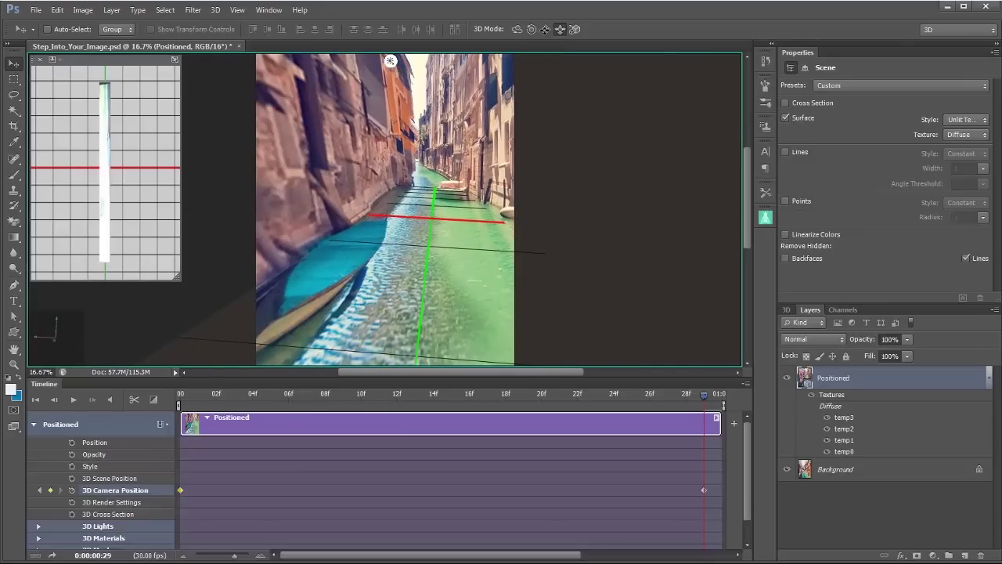
click(546, 29)
drag(56, 336, 58, 347)
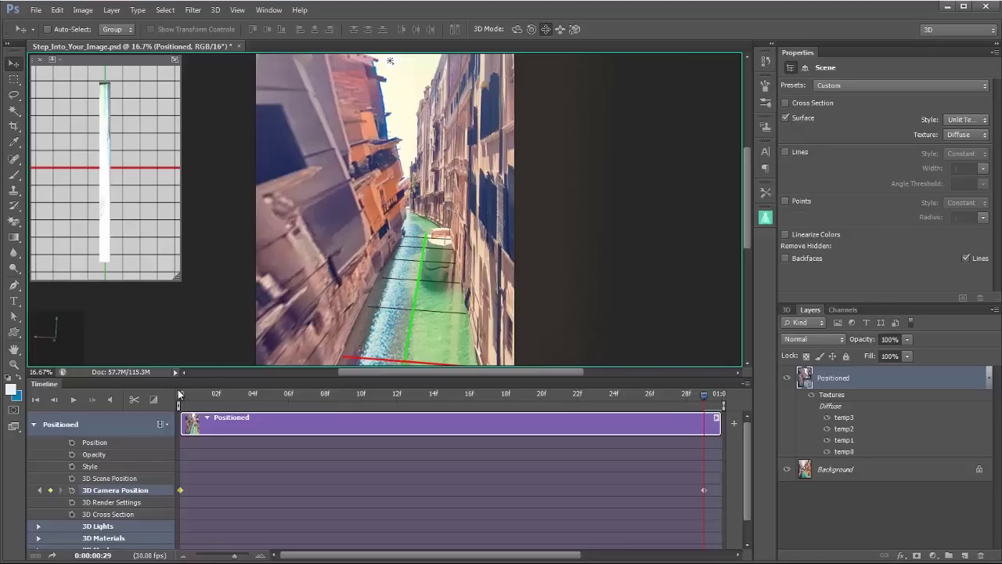
Step: Return to the first frame, hide the Background layer, and play the fly-through
click(34, 401)
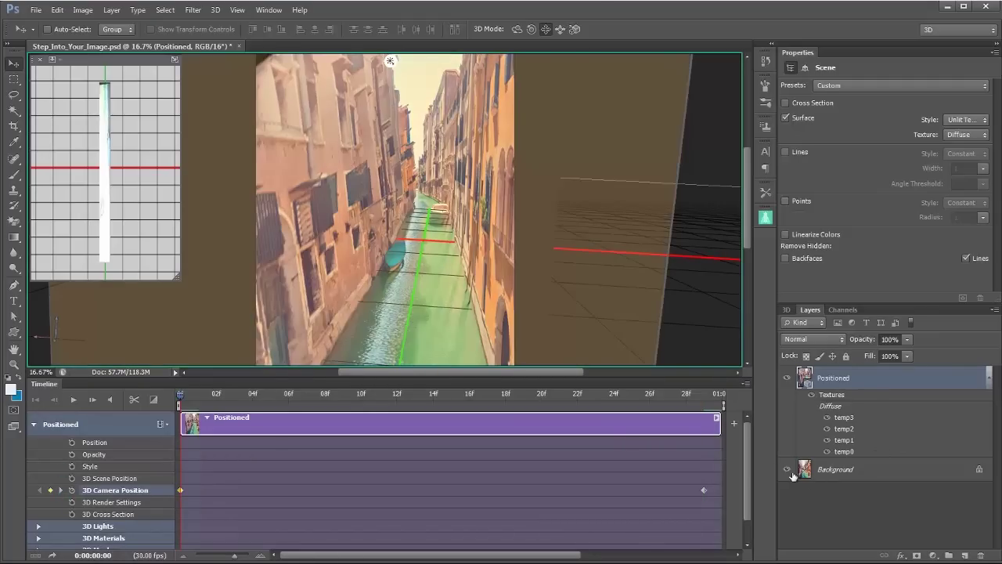
click(785, 469)
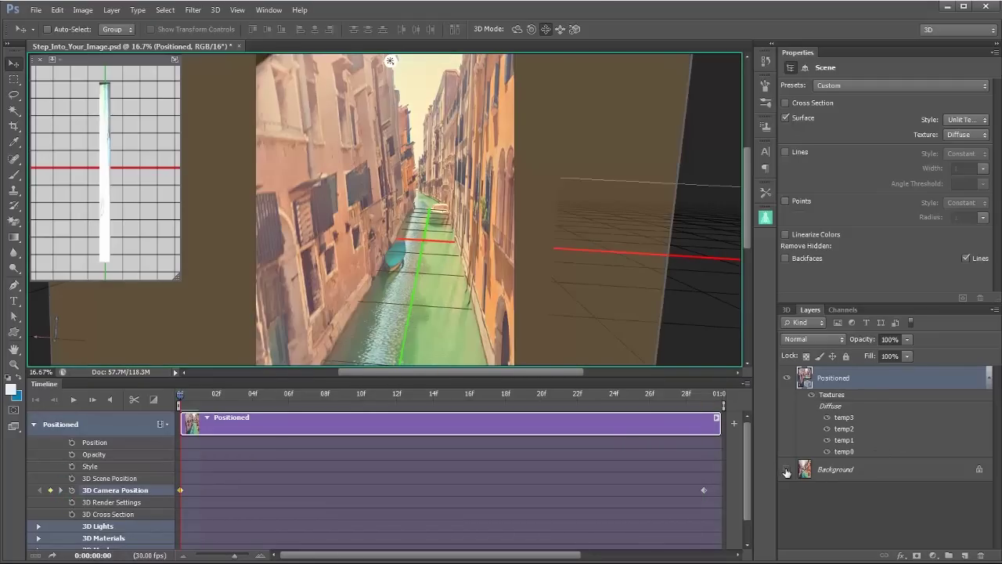
click(74, 400)
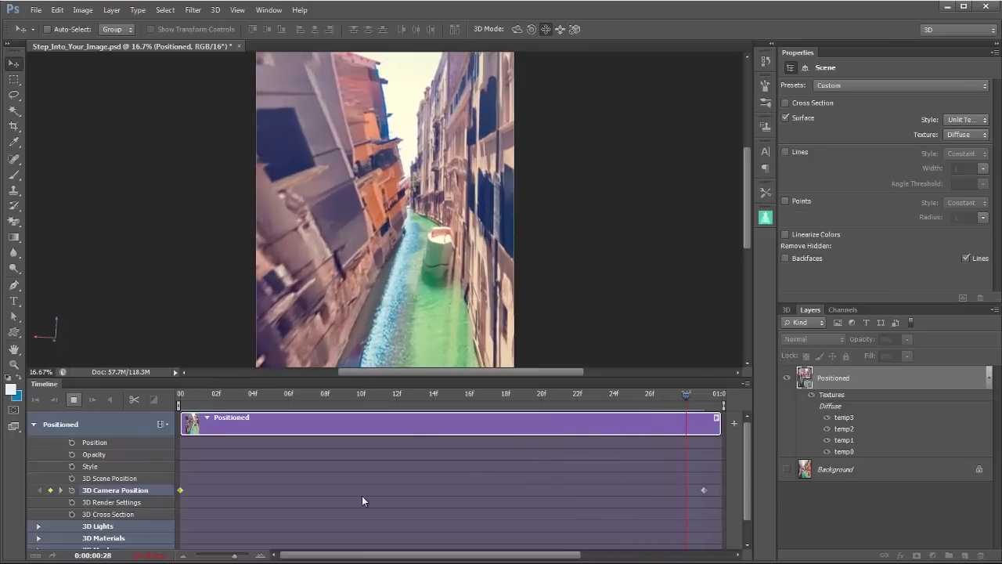
Step: Replay the camera fly-through from the first frame, then jump to frame 6 to check the view
click(35, 403)
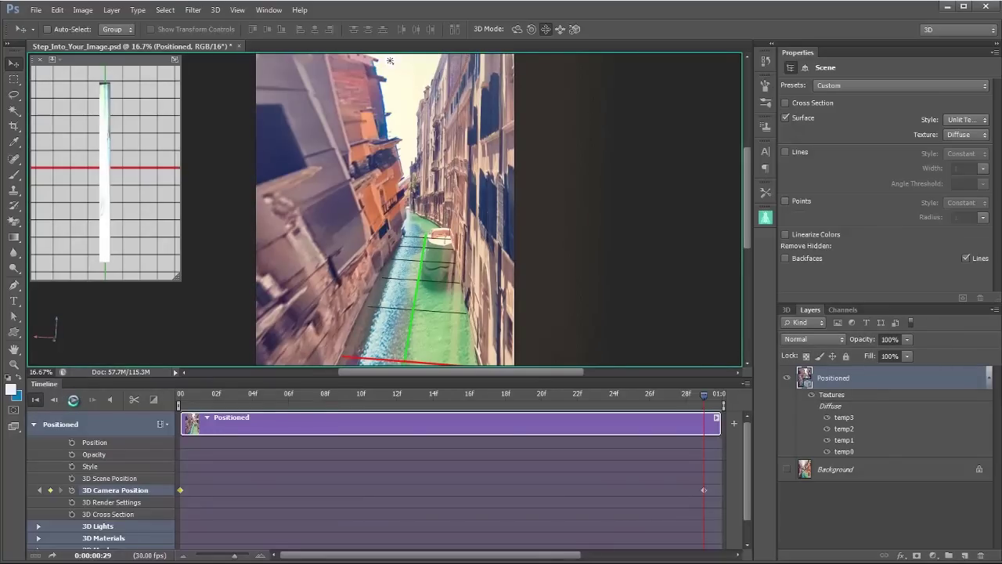
click(73, 401)
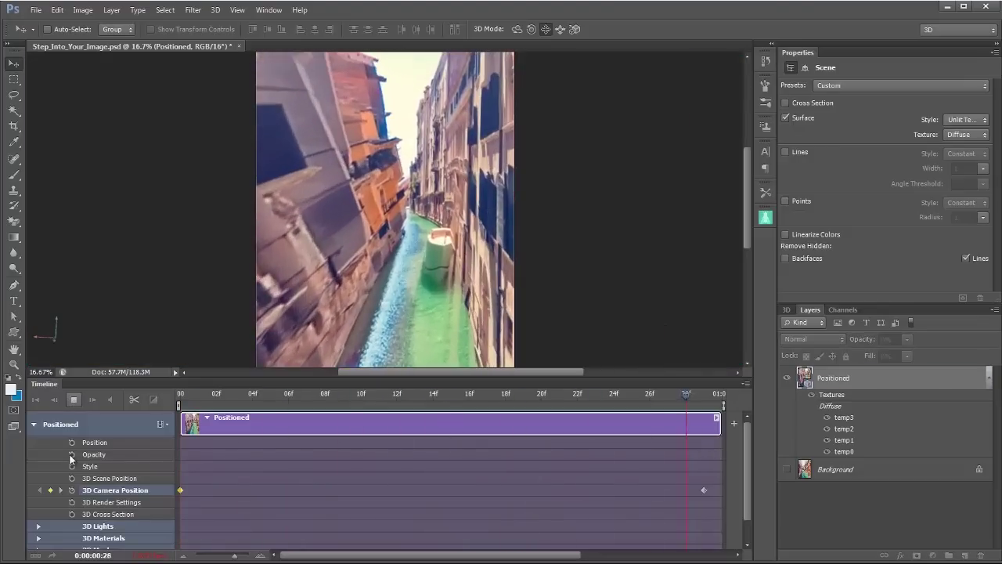
click(73, 401)
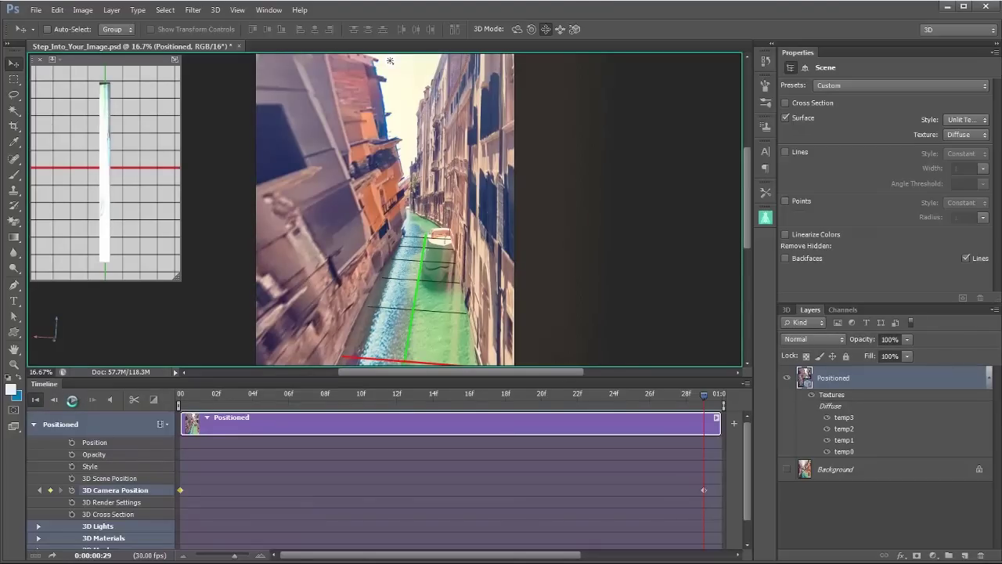
click(73, 400)
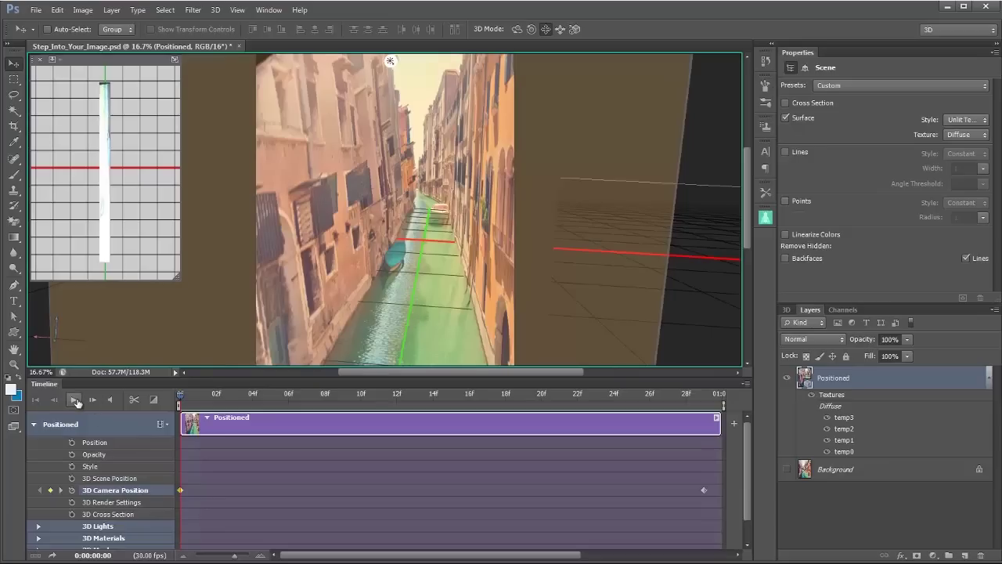
click(74, 400)
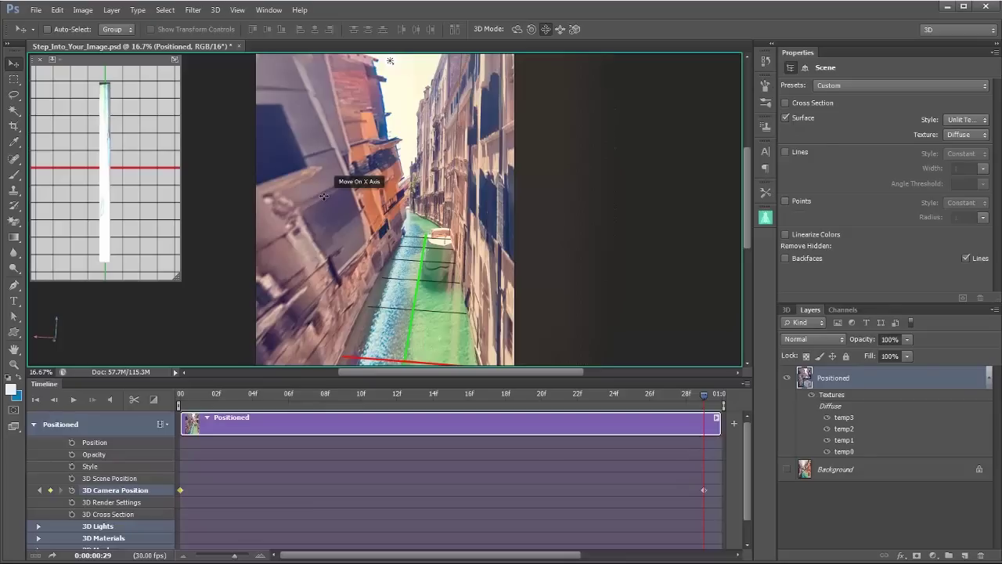
click(285, 394)
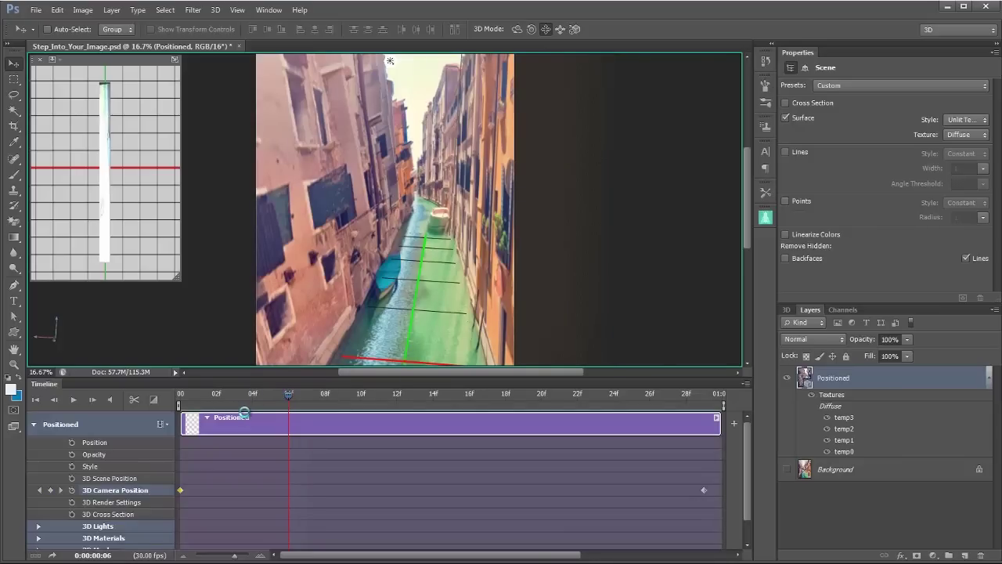
Step: Collapse the timeline, hide the 3D Positioned layer, show the Background canal photo, and open Vanishing Point
double_click(45, 384)
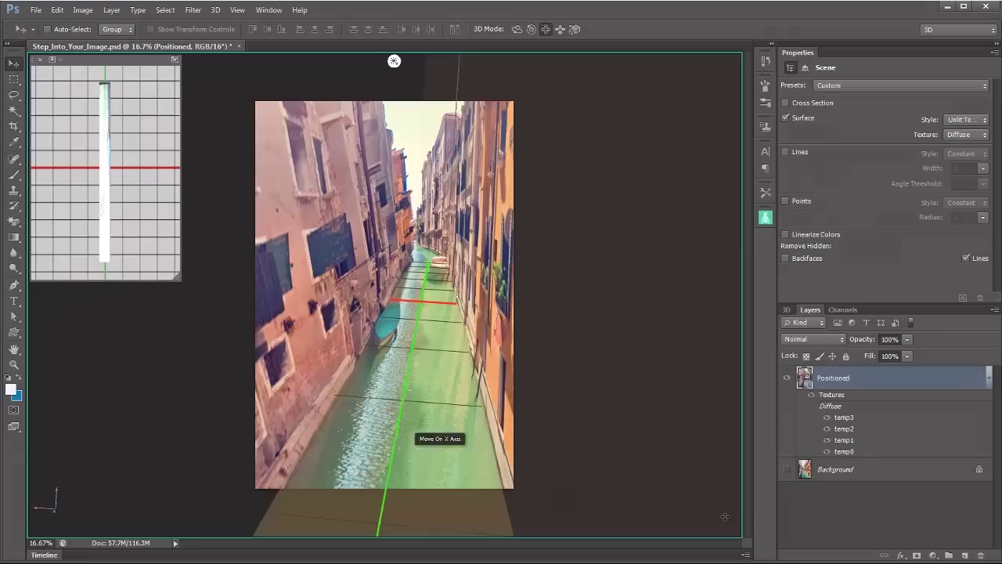
click(787, 382)
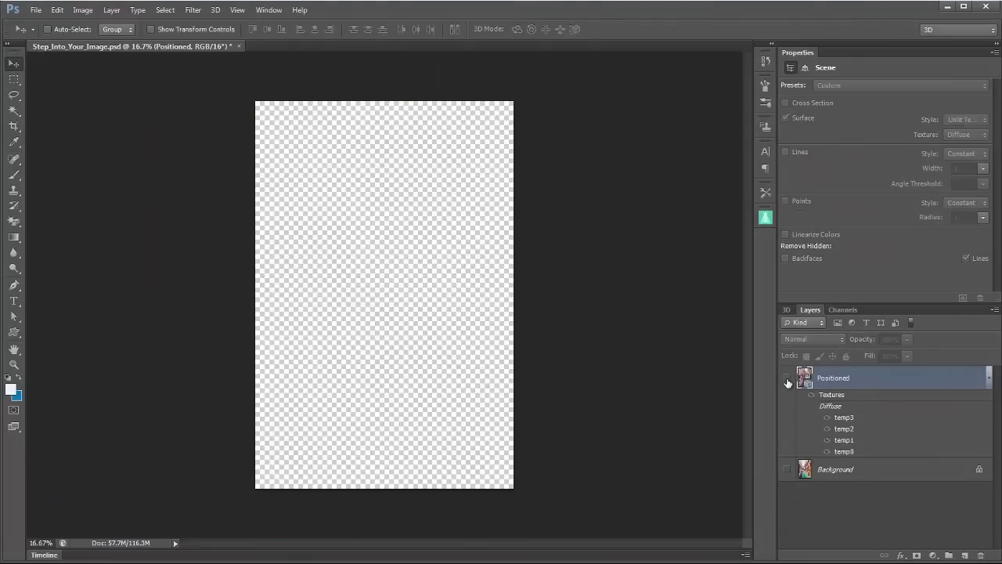
click(990, 380)
click(861, 408)
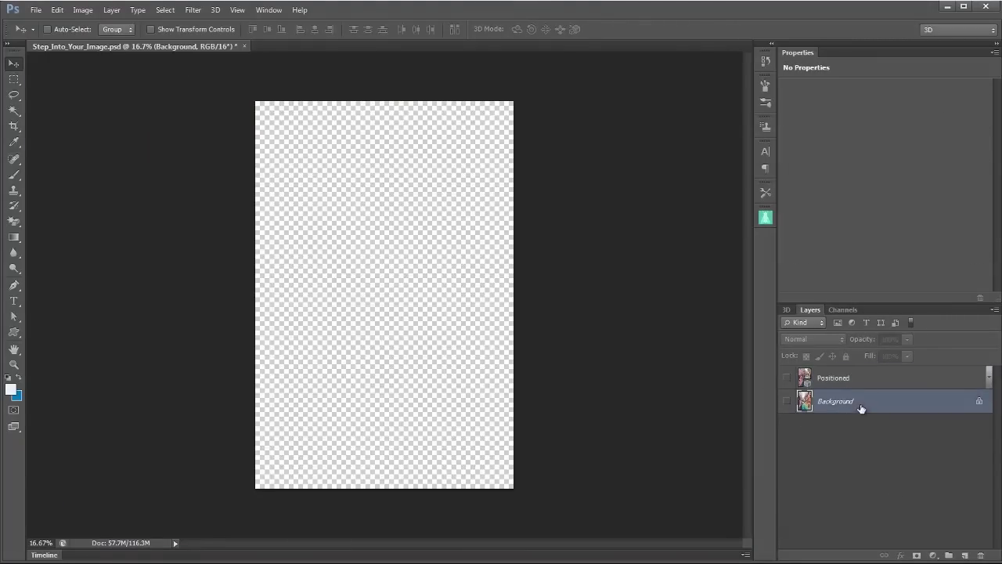
click(787, 401)
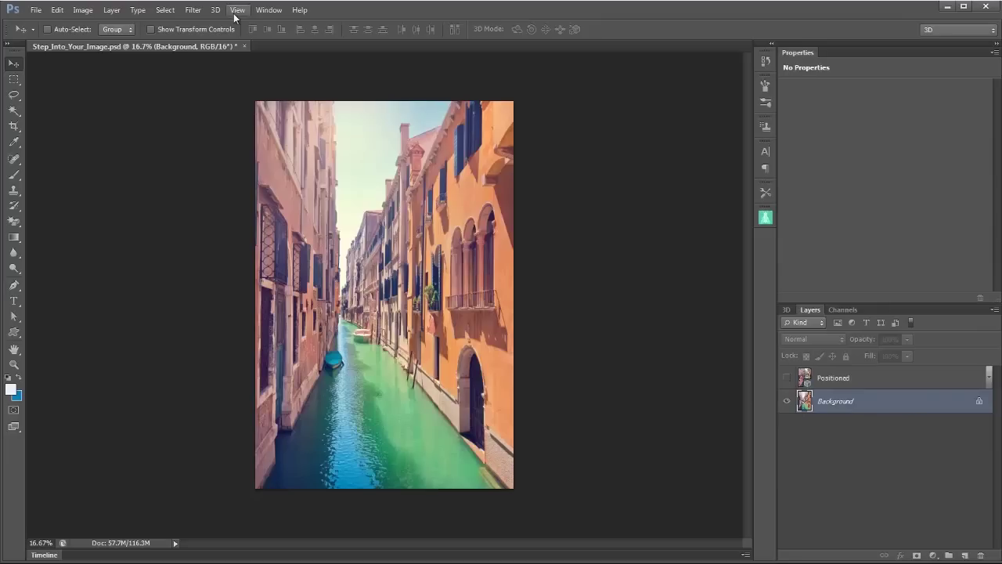
click(193, 9)
click(219, 146)
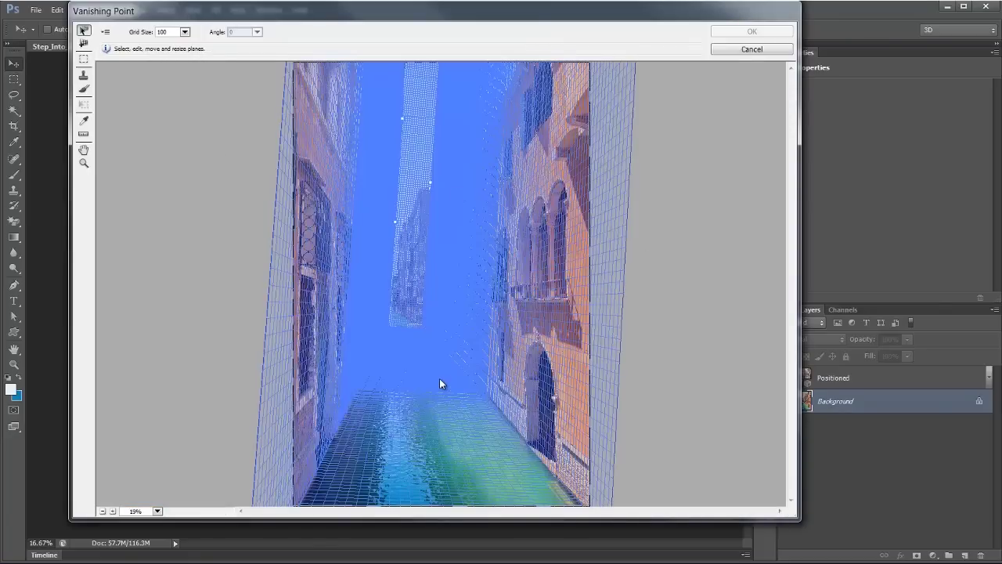
Step: Start an Export for After Effects to venice.vpe, then cancel it and close Vanishing Point unchanged
click(106, 37)
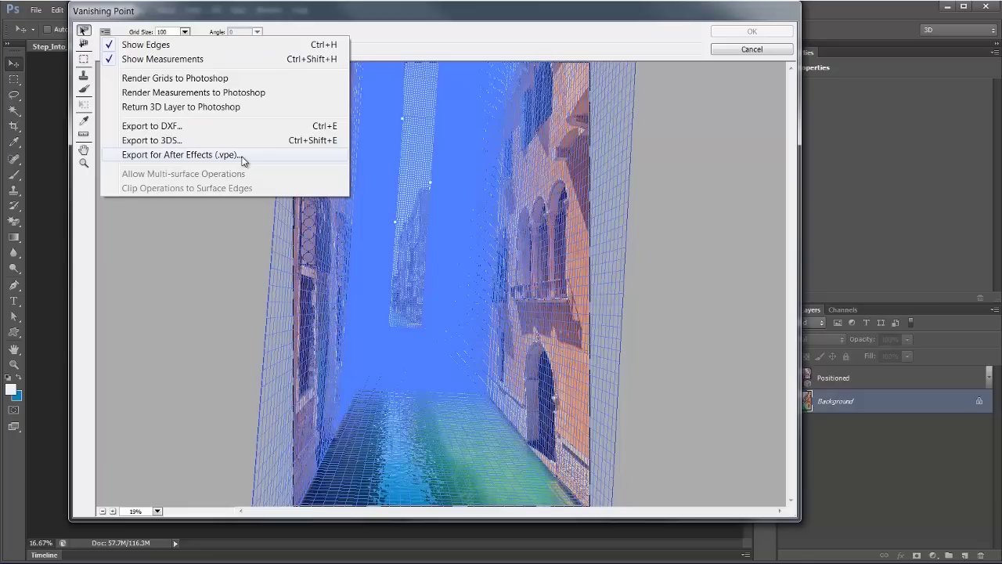
click(202, 156)
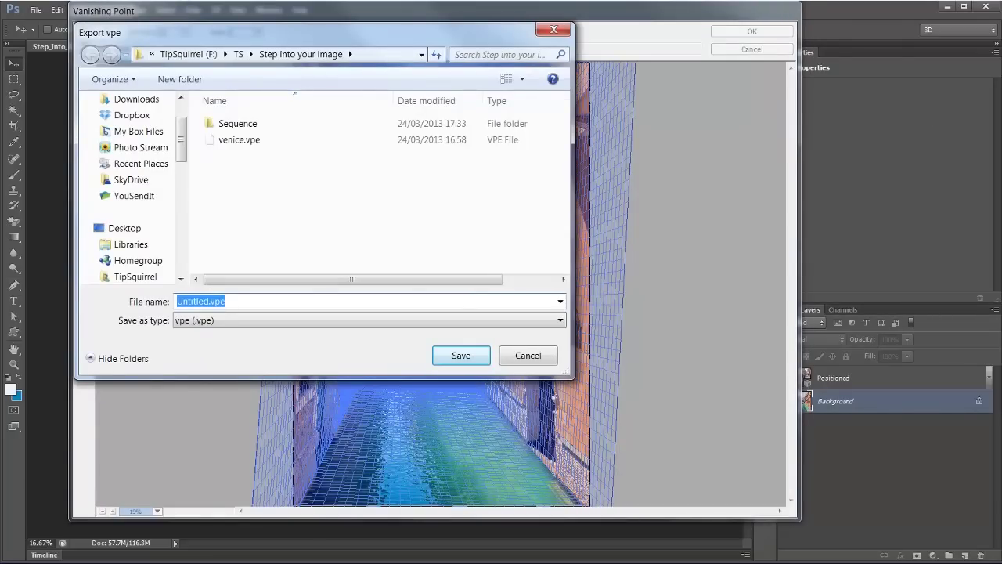
click(238, 142)
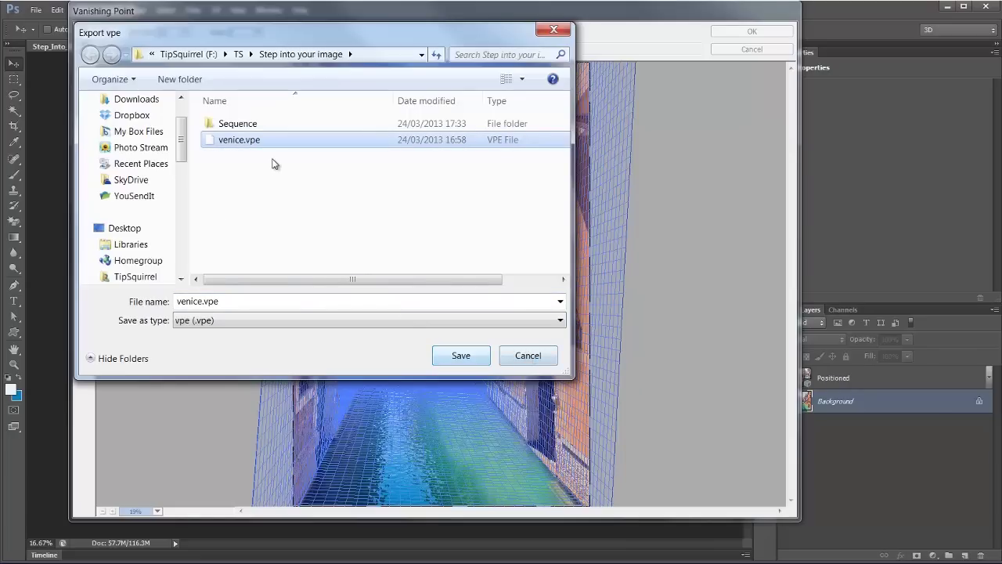
click(538, 359)
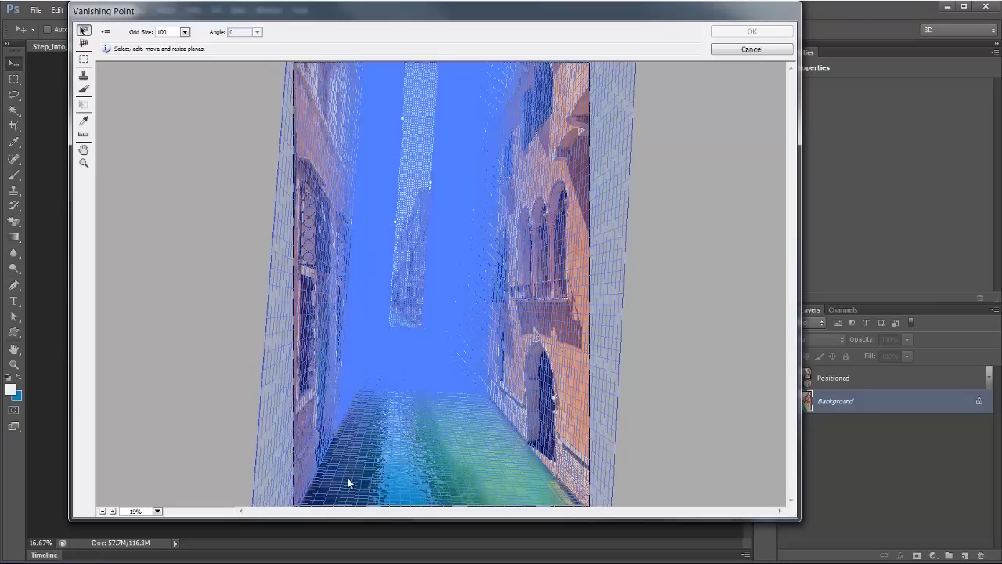
click(739, 51)
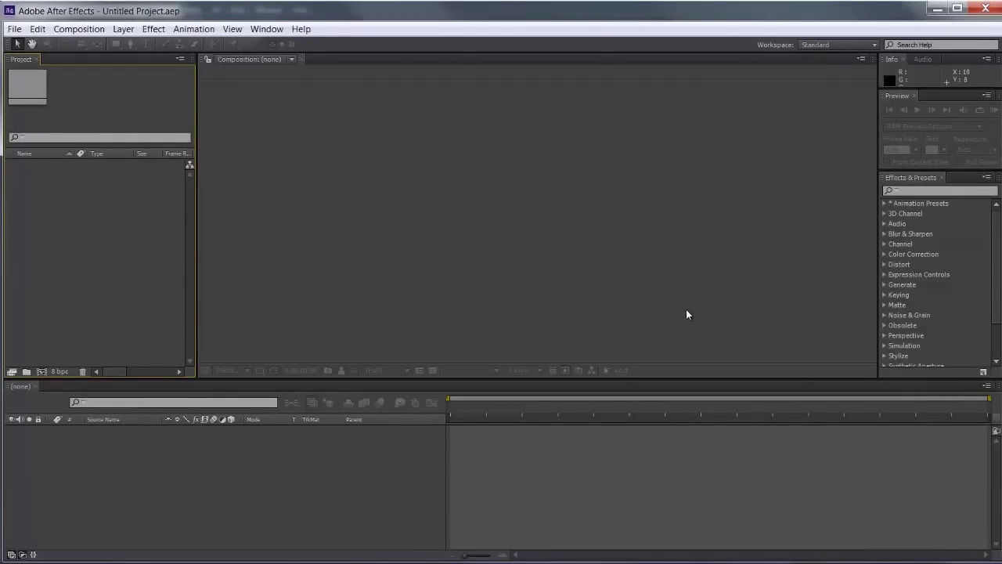
Step: Import the venice.vpe Vanishing Point file into the After Effects project
click(17, 30)
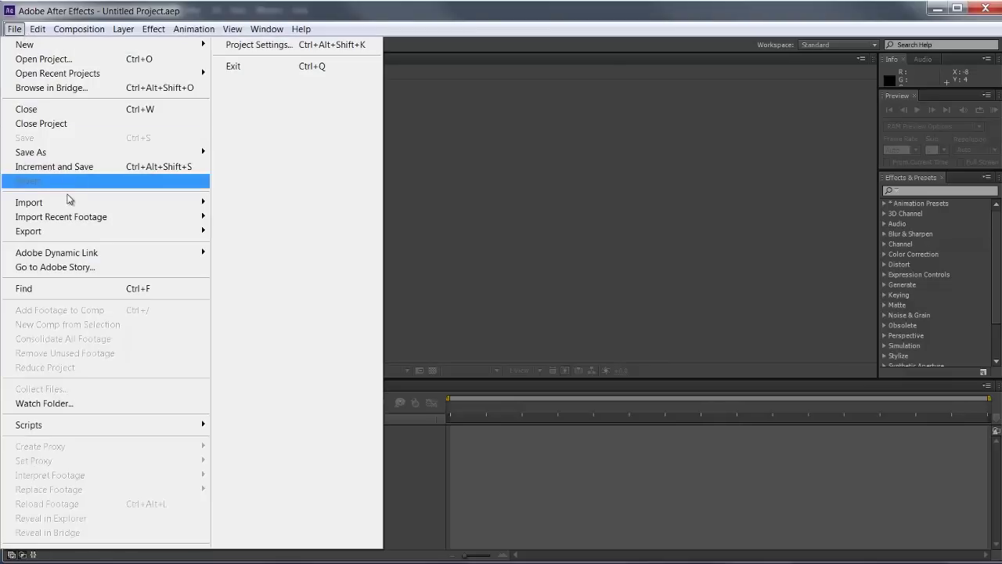
mouse_move(69, 203)
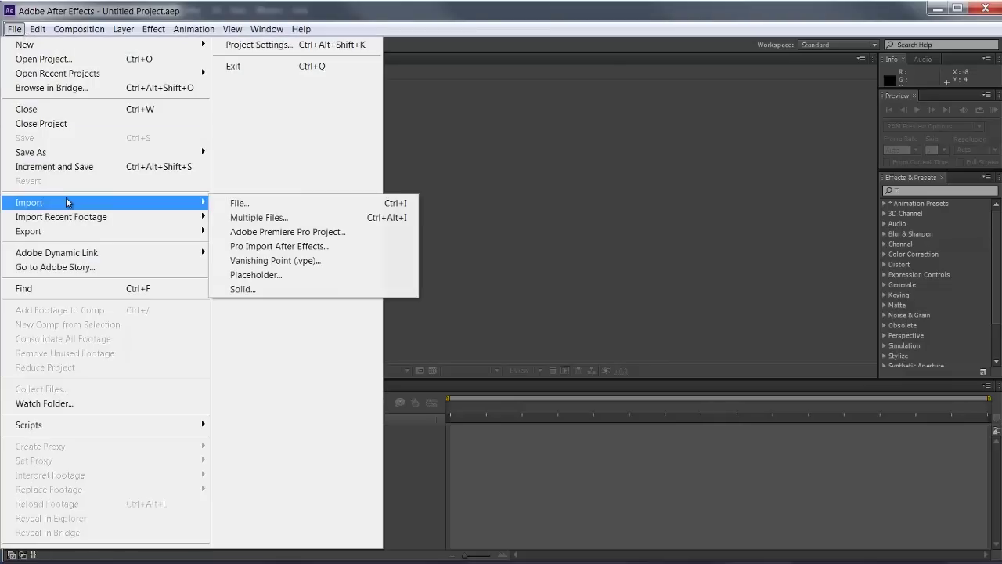
click(276, 261)
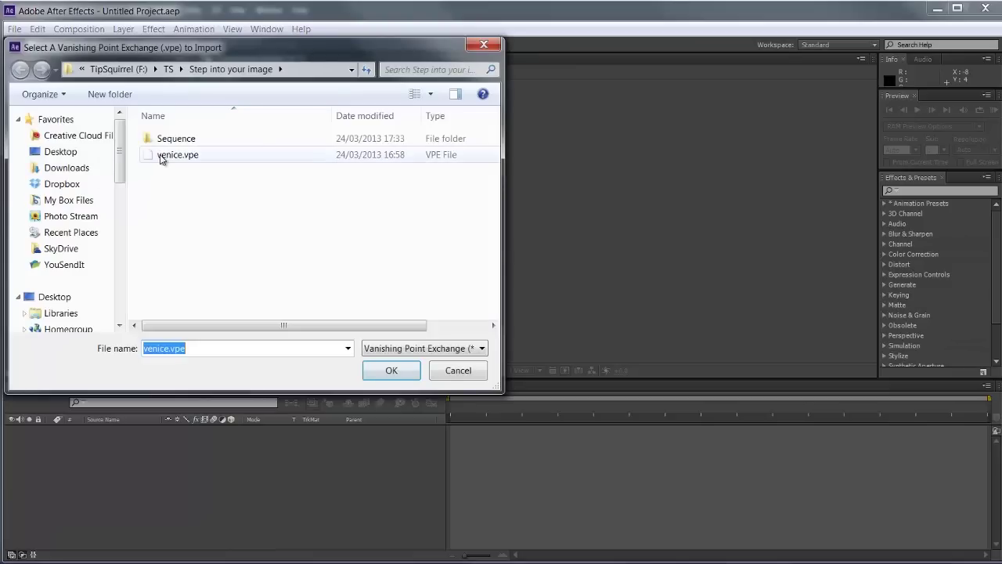
click(164, 156)
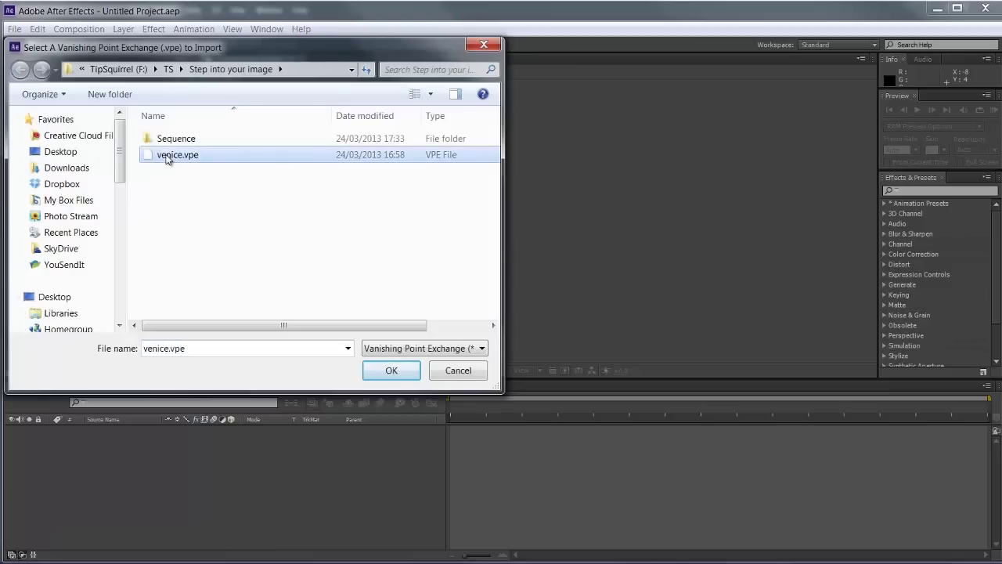
click(379, 373)
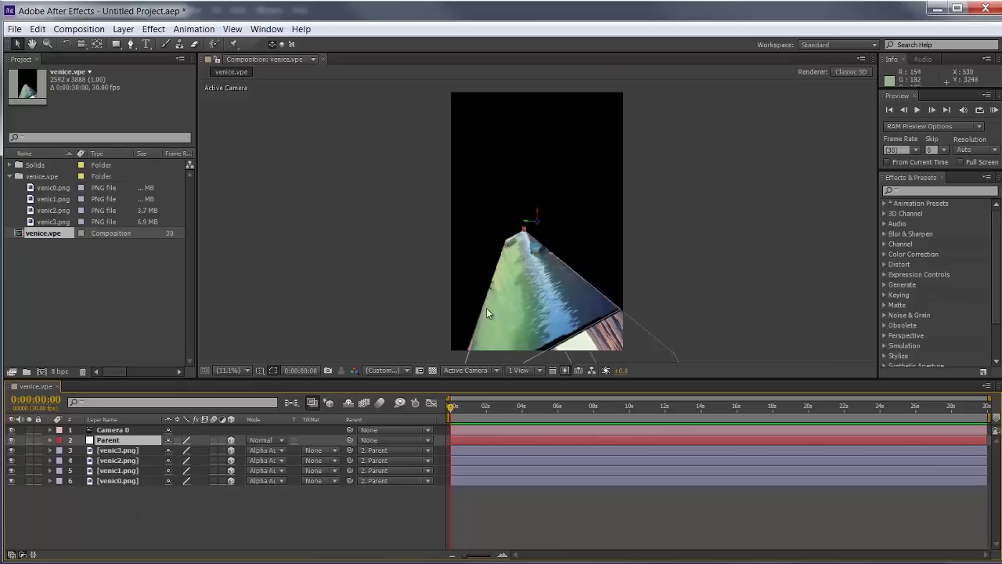
Step: Select the venic3.png plane layer in the venice.vpe composition timeline
click(110, 452)
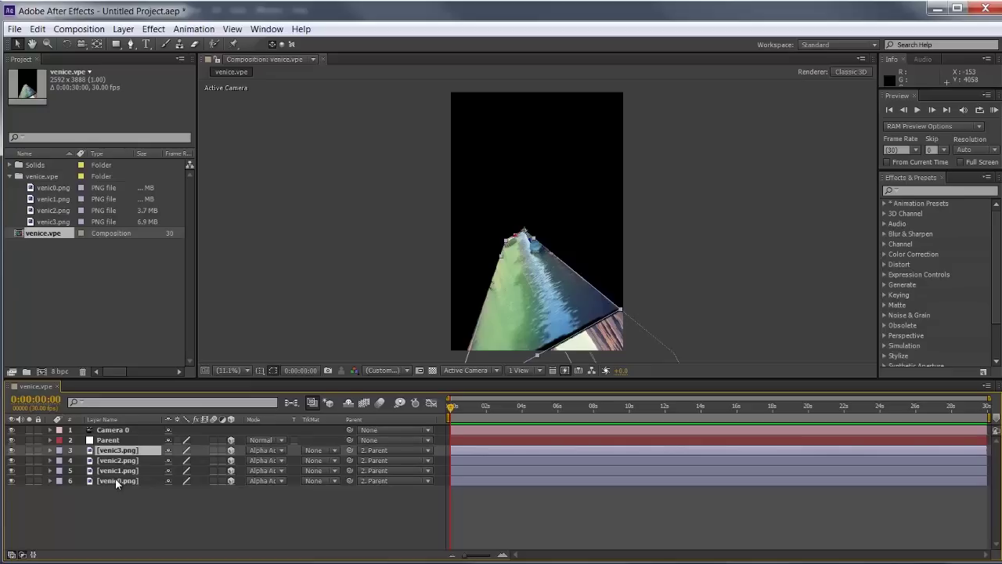
Step: Rotate the four canal planes, then scrub the Parent layer's Position Z, Y and X to fill the frame
shift+click(116, 481)
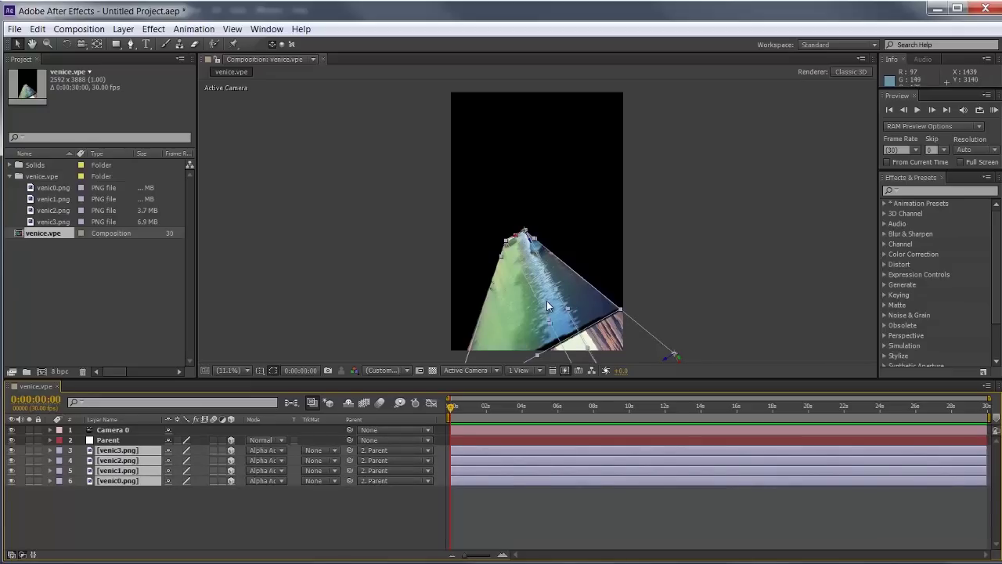
drag(547, 301, 431, 309)
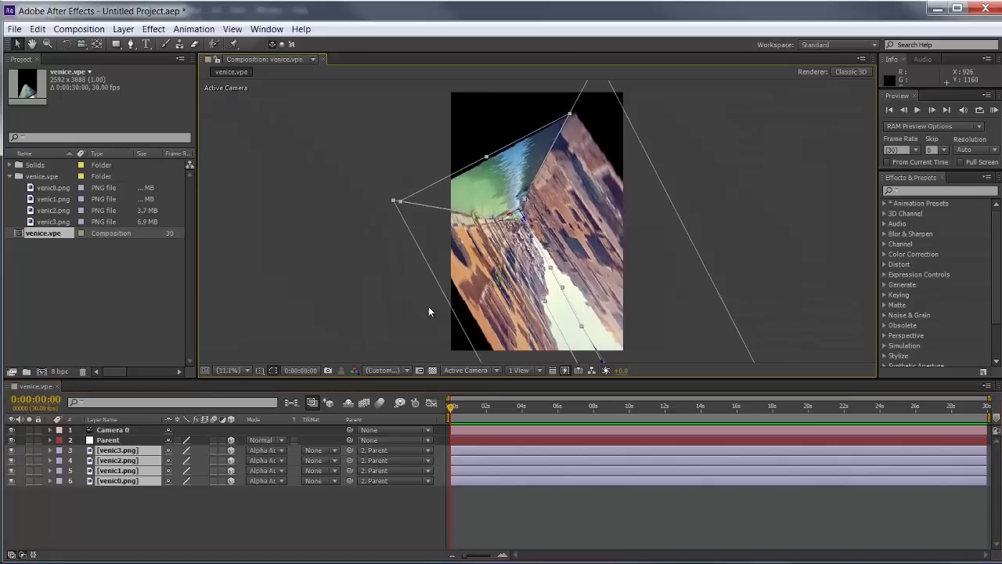
click(51, 441)
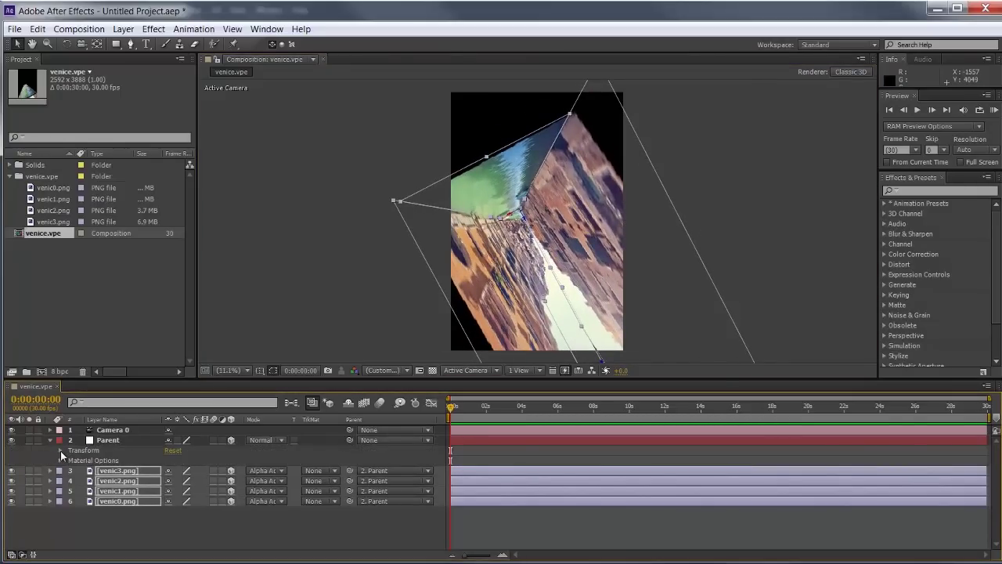
click(60, 451)
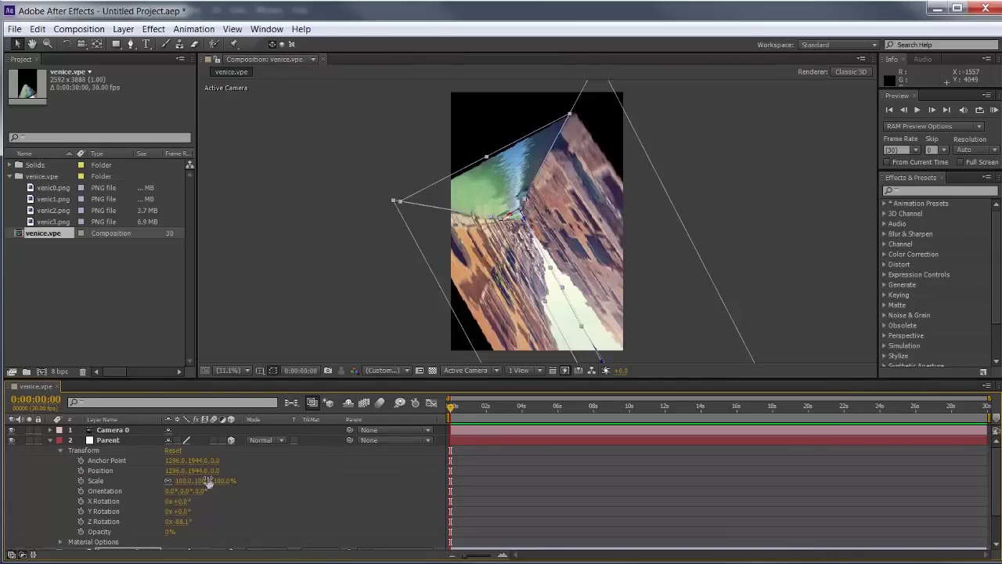
drag(213, 471, 341, 491)
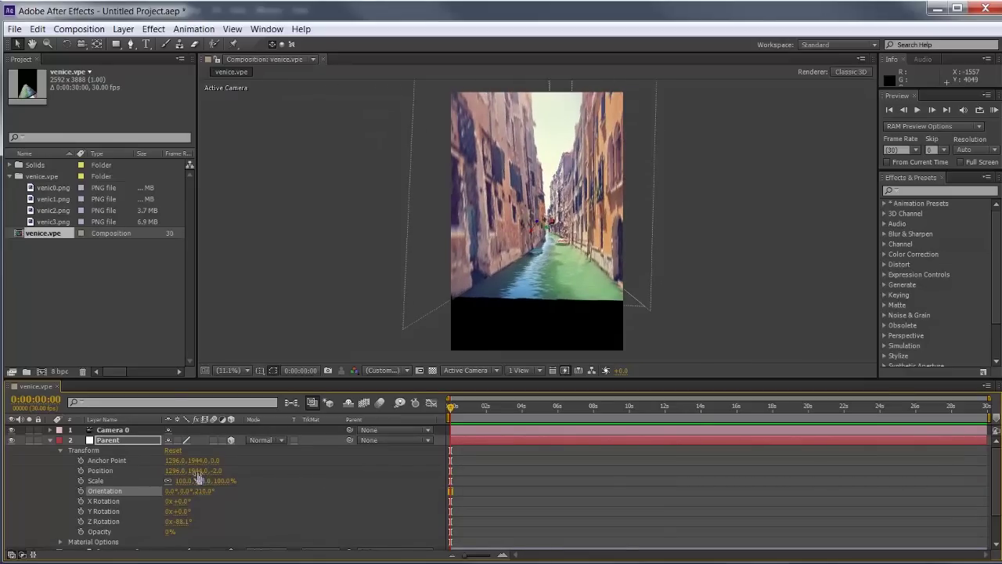
drag(194, 471, 254, 471)
click(181, 474)
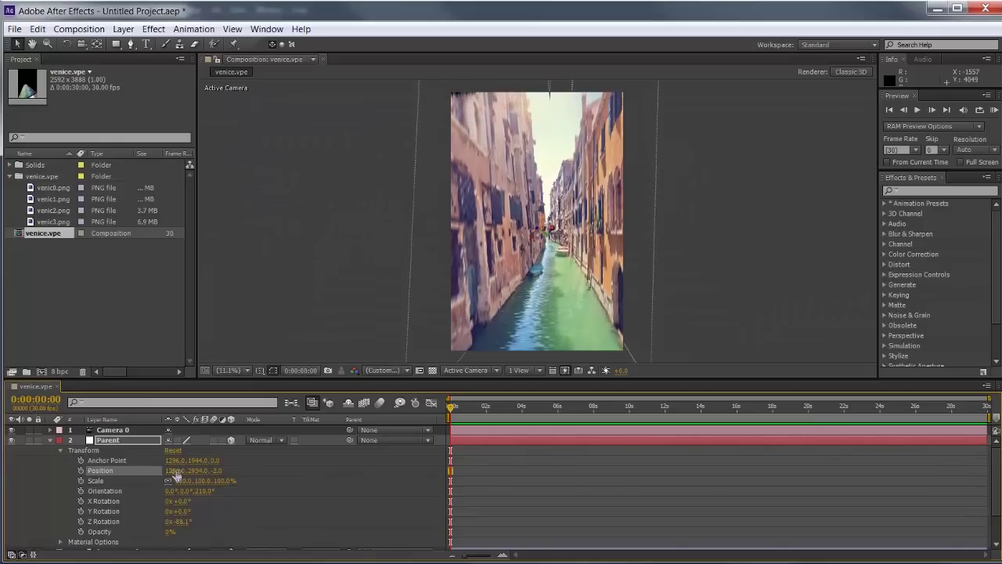
drag(176, 476, 127, 476)
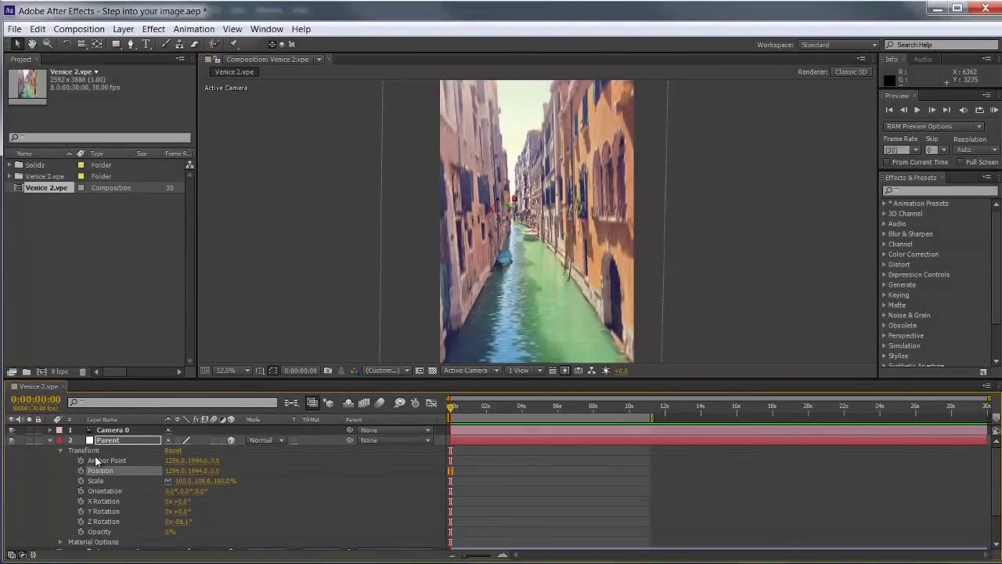
Step: Collapse the Parent layer's Transform group and property list
click(61, 453)
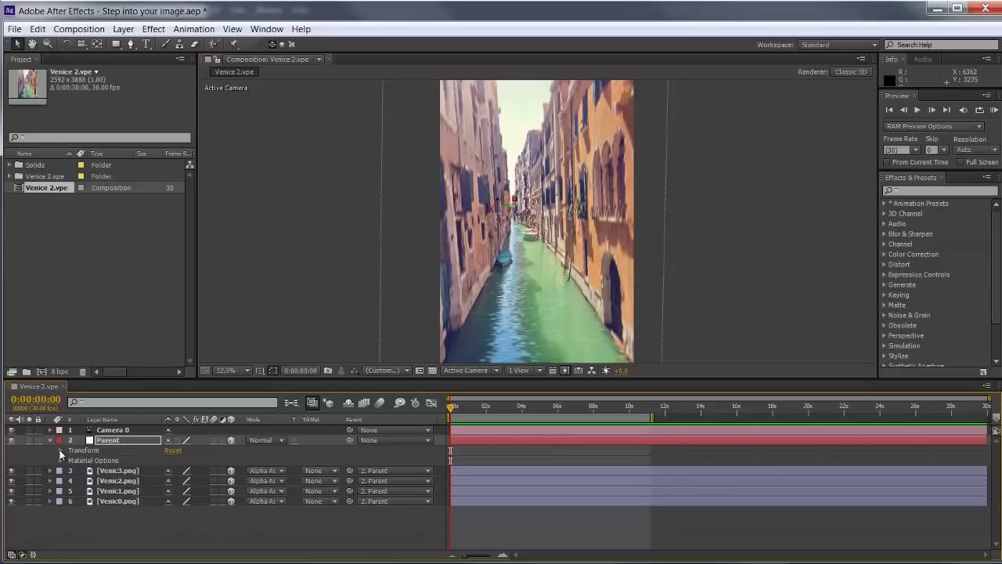
click(49, 439)
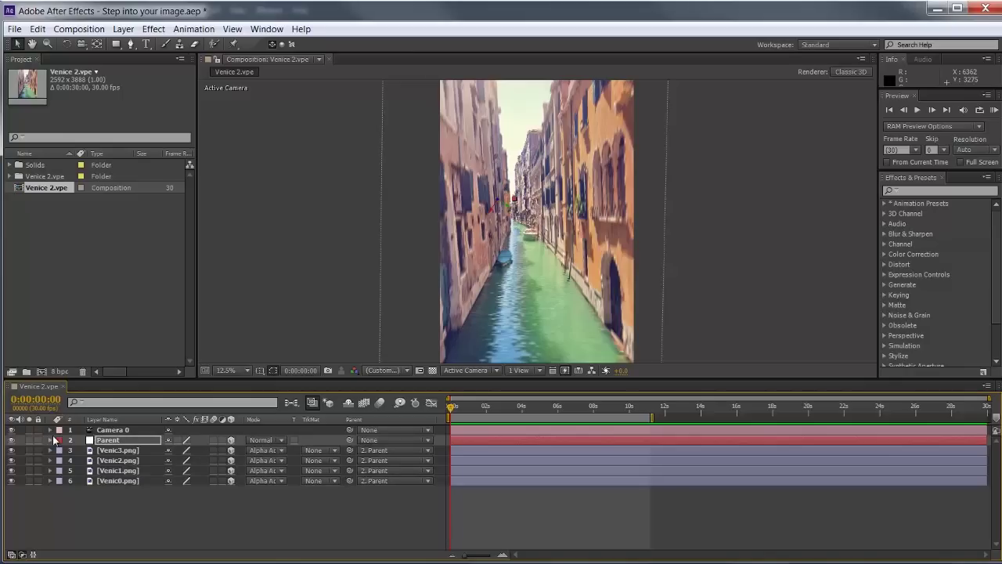
Step: Confirm the Parent name, then keyframe Camera 0's Position and Orientation at 0:00:00:00
key(Return)
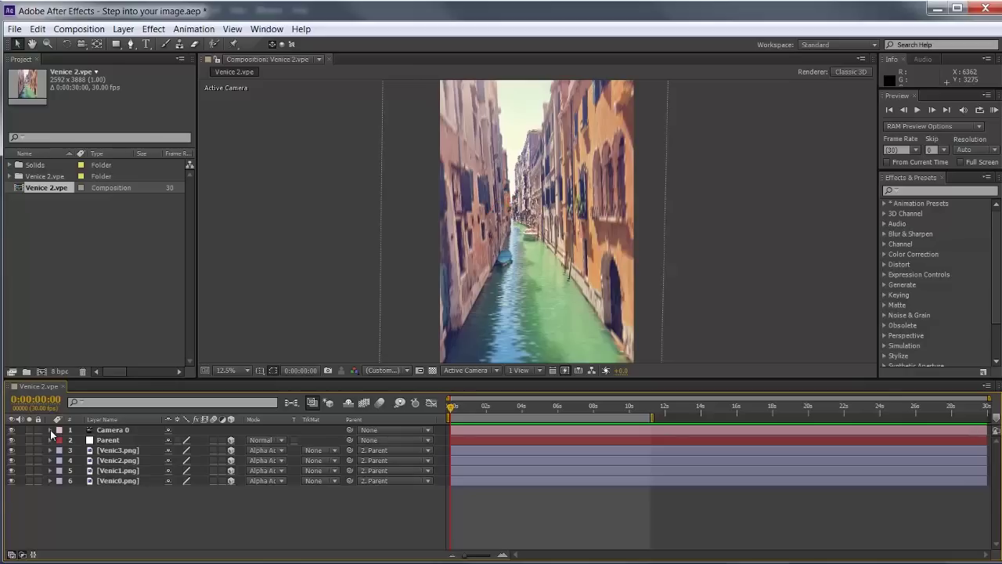
click(50, 429)
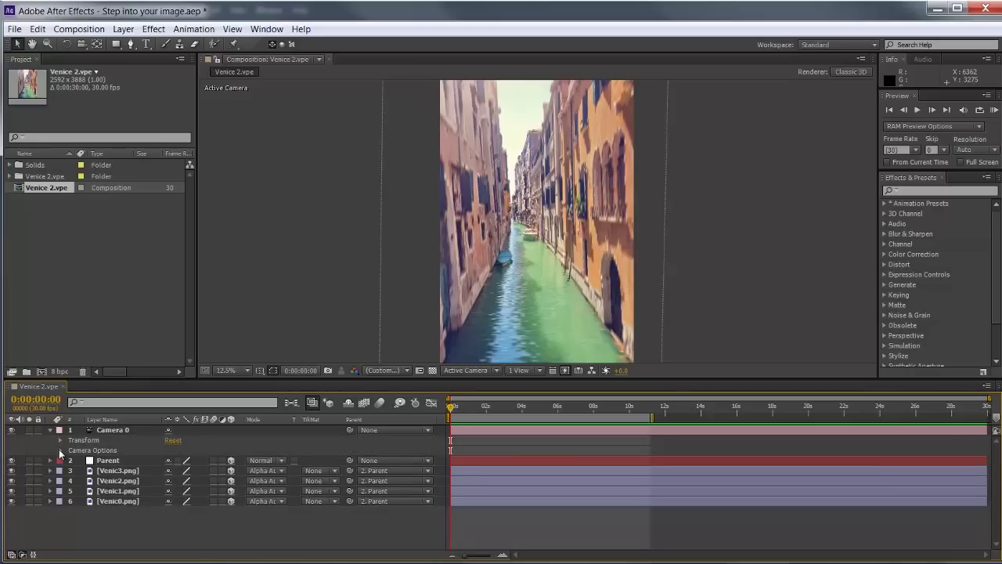
click(61, 450)
scroll(97, 484, down, 2)
scroll(96, 483, down, 2)
scroll(78, 470, up, 5)
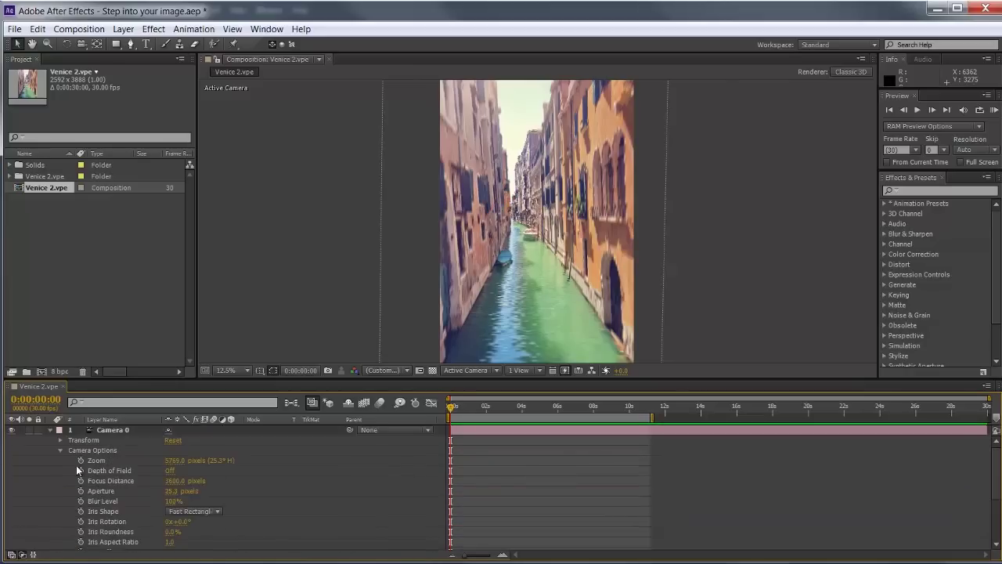
click(61, 451)
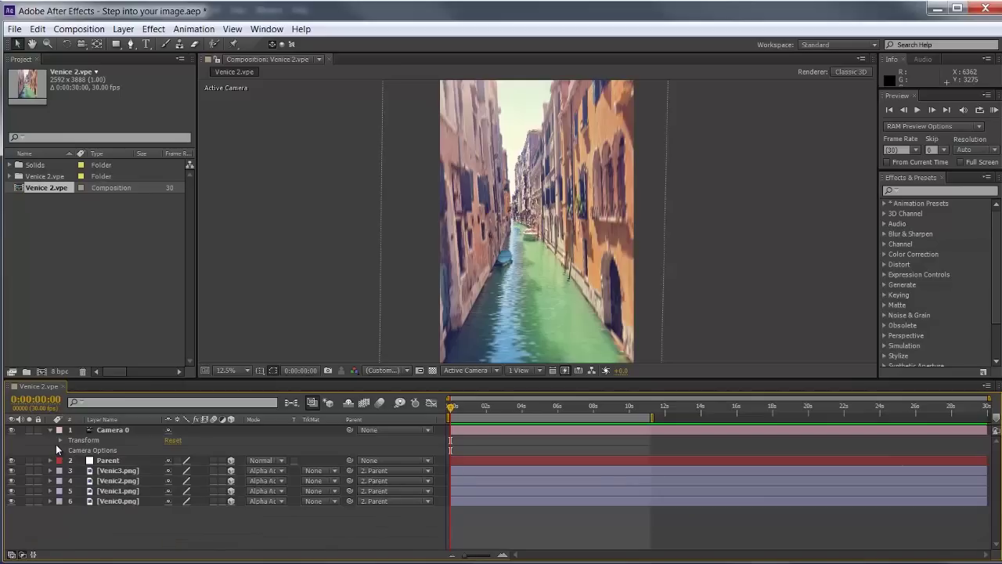
click(61, 440)
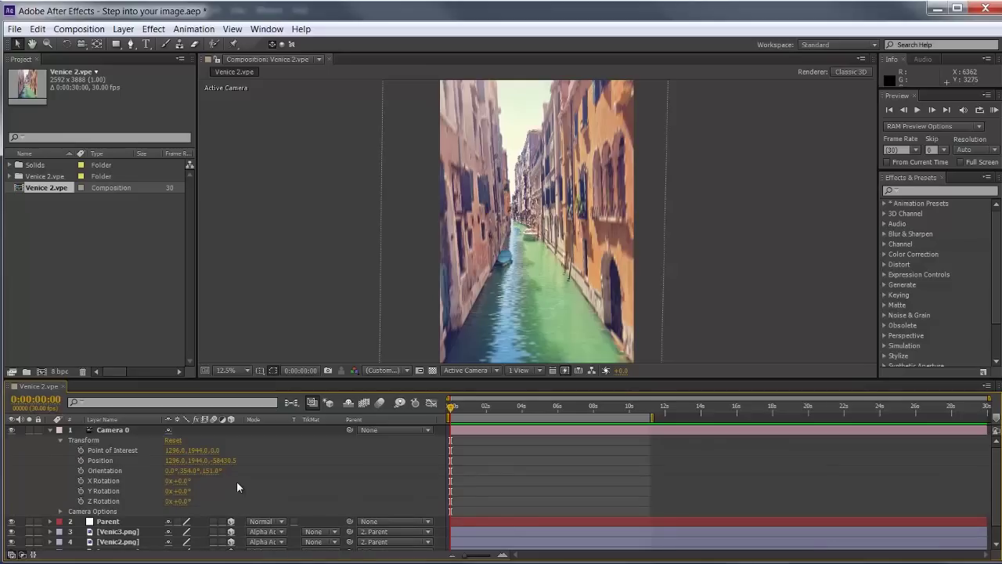
click(82, 461)
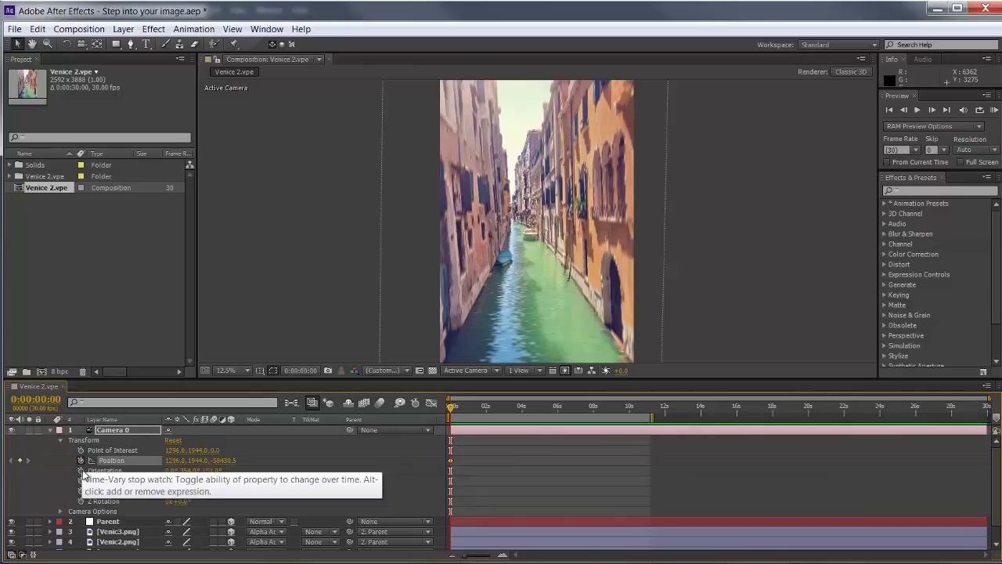
click(82, 471)
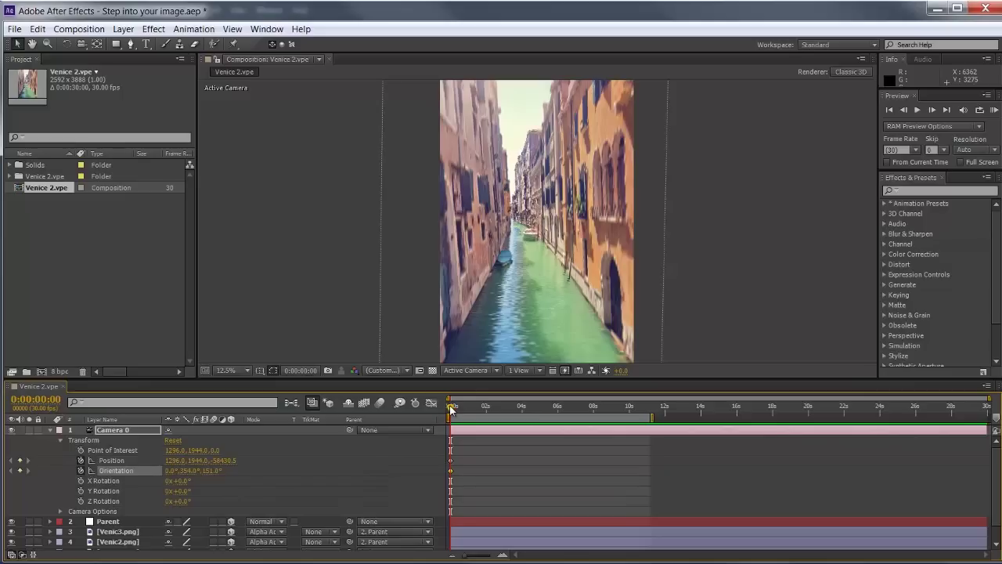
Step: At 0:00:10:04, keyframe Camera 0 deeper down the canal (Y 2572, X 1079) with a rolled orientation
drag(451, 407, 600, 407)
click(631, 408)
click(632, 408)
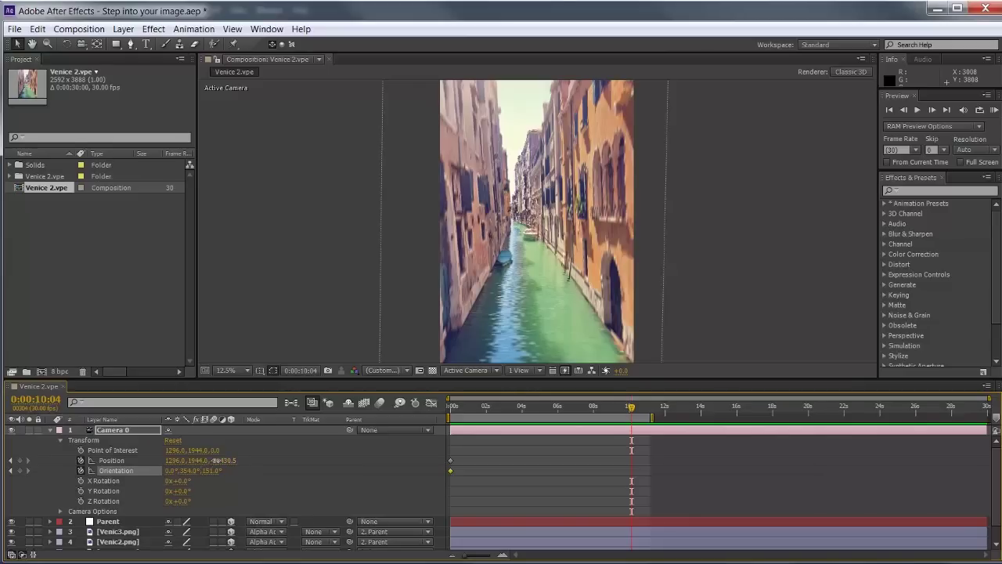
drag(219, 460, 736, 473)
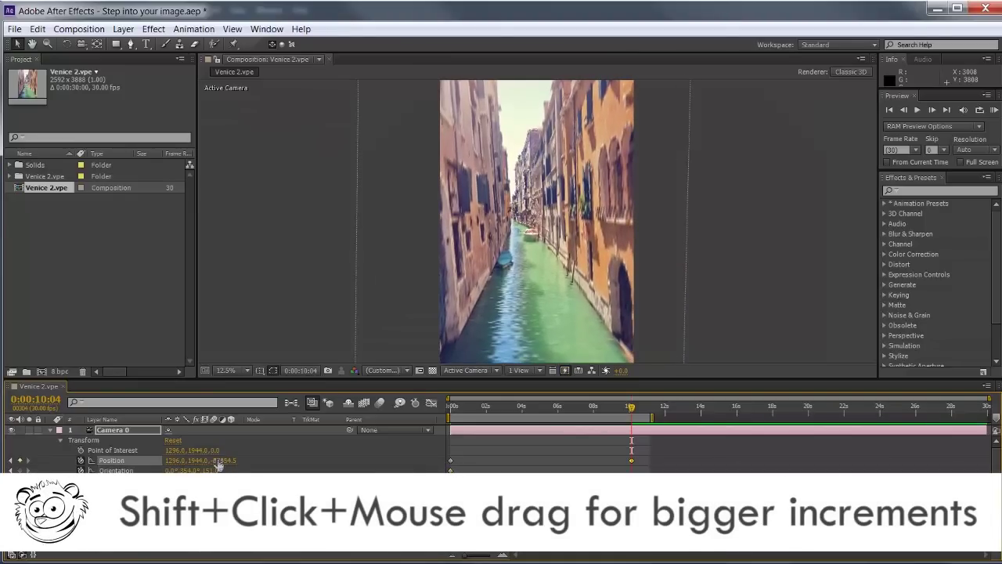
drag(217, 464, 831, 464)
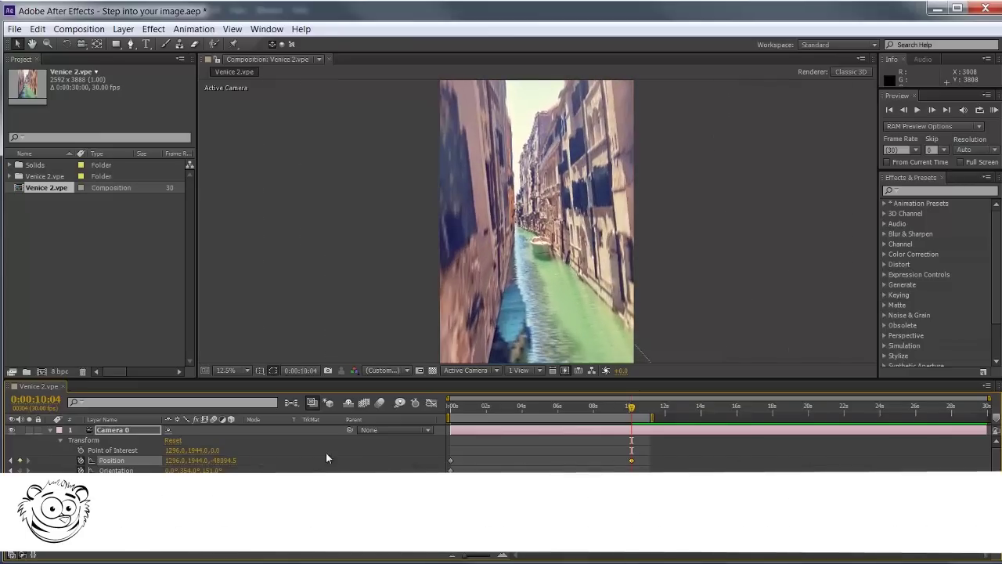
drag(202, 466, 242, 468)
drag(179, 461, 157, 461)
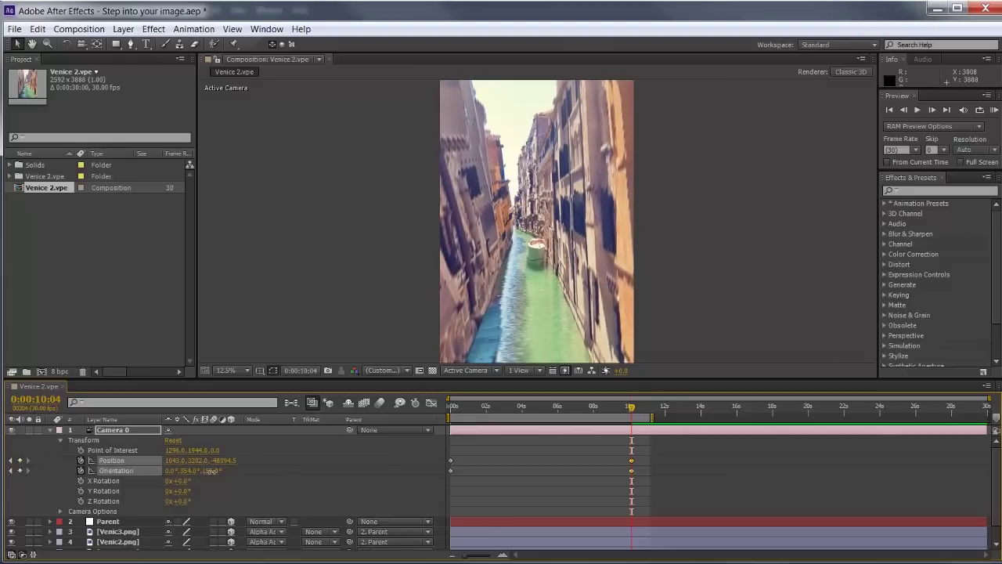
drag(209, 470, 218, 472)
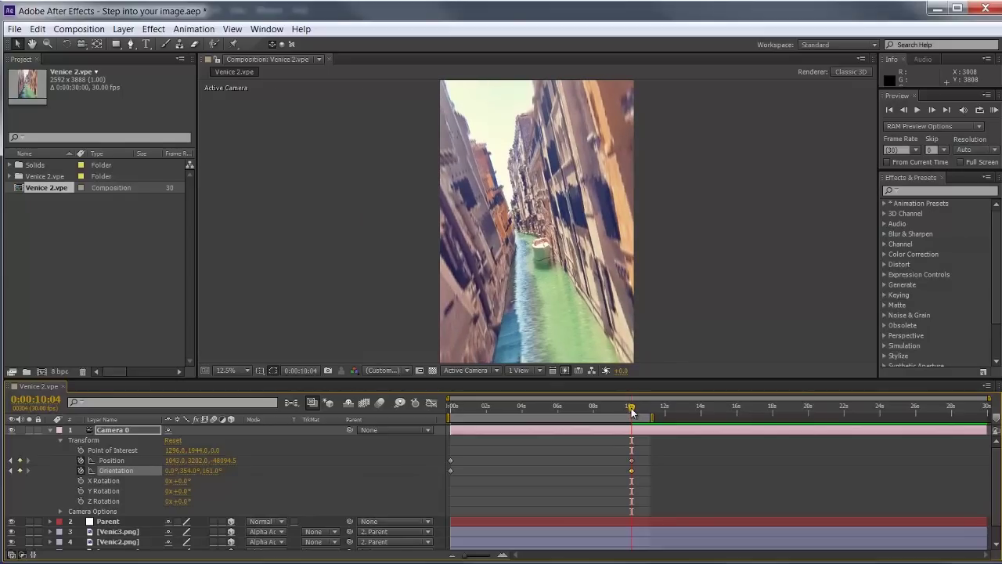
drag(632, 413, 404, 404)
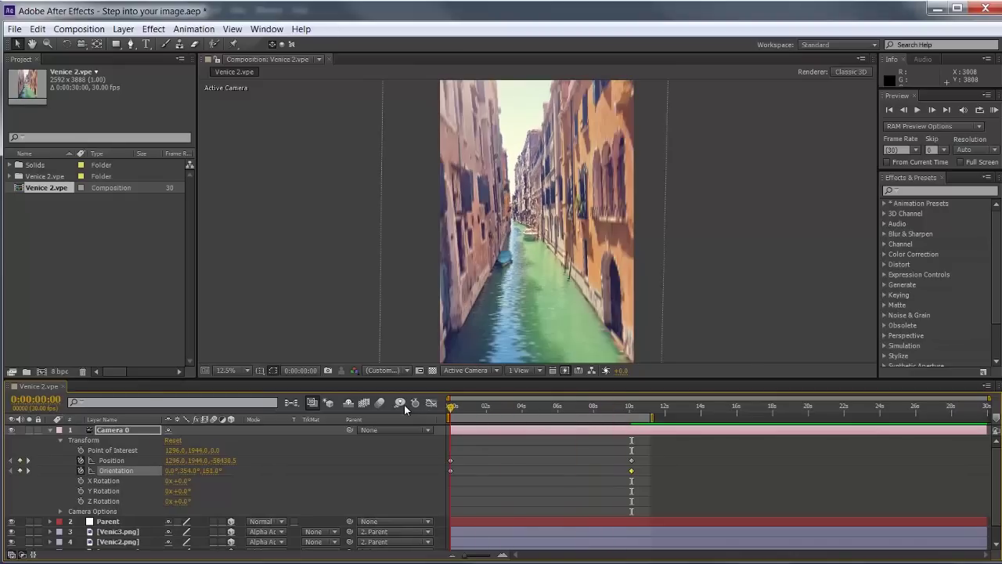
click(918, 111)
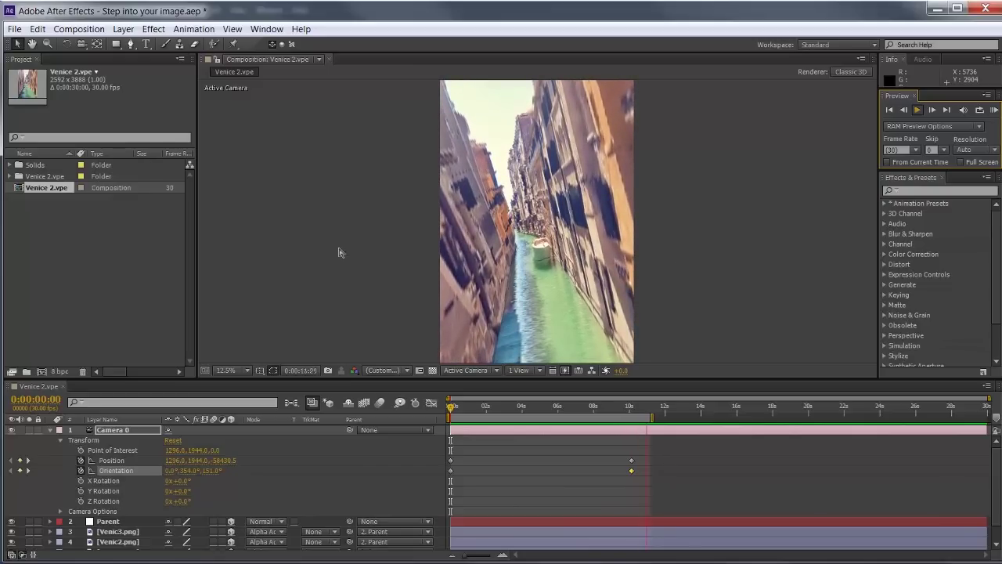
Step: Add the Venice 2.vpe composition to the Render Queue
click(14, 30)
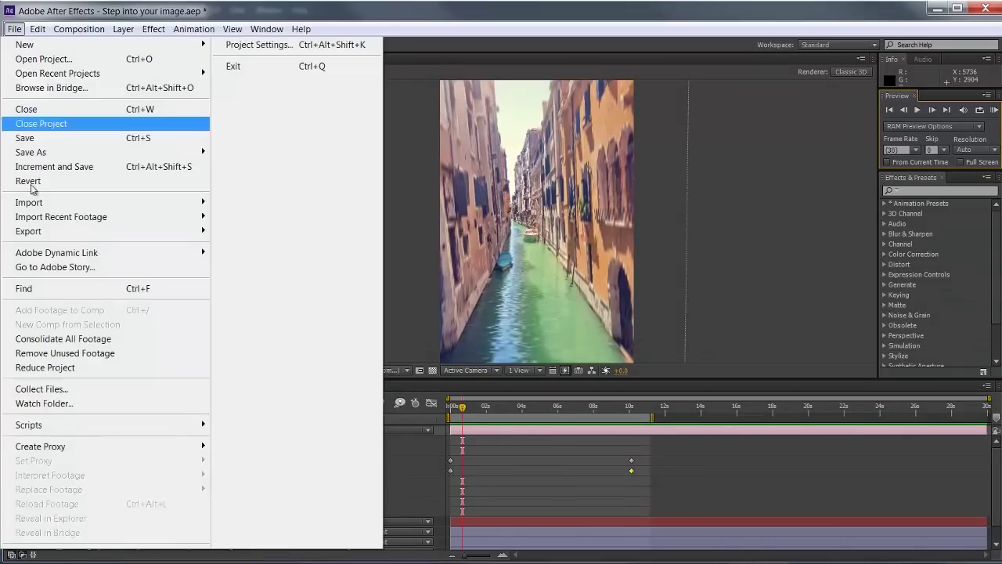
mouse_move(33, 233)
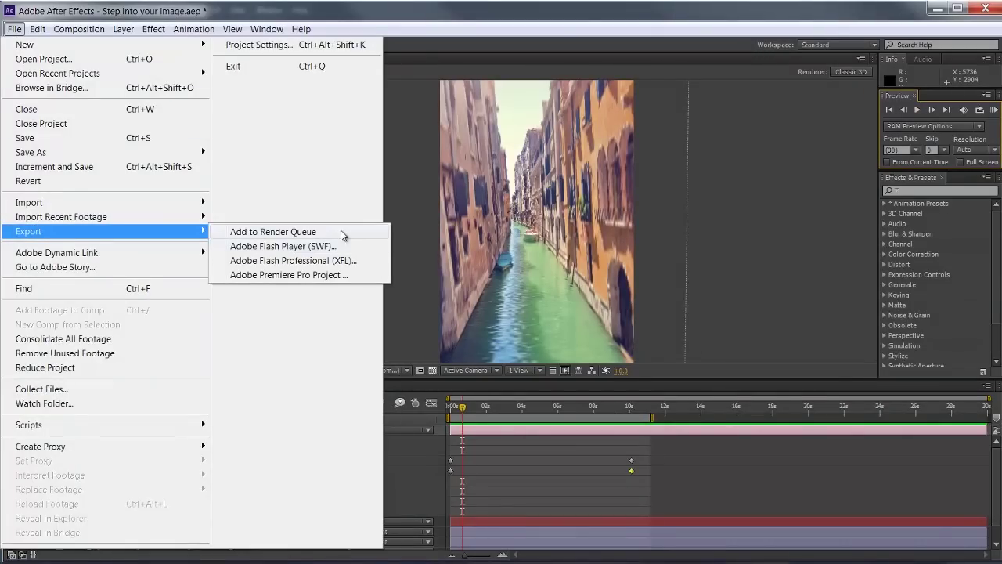
click(319, 233)
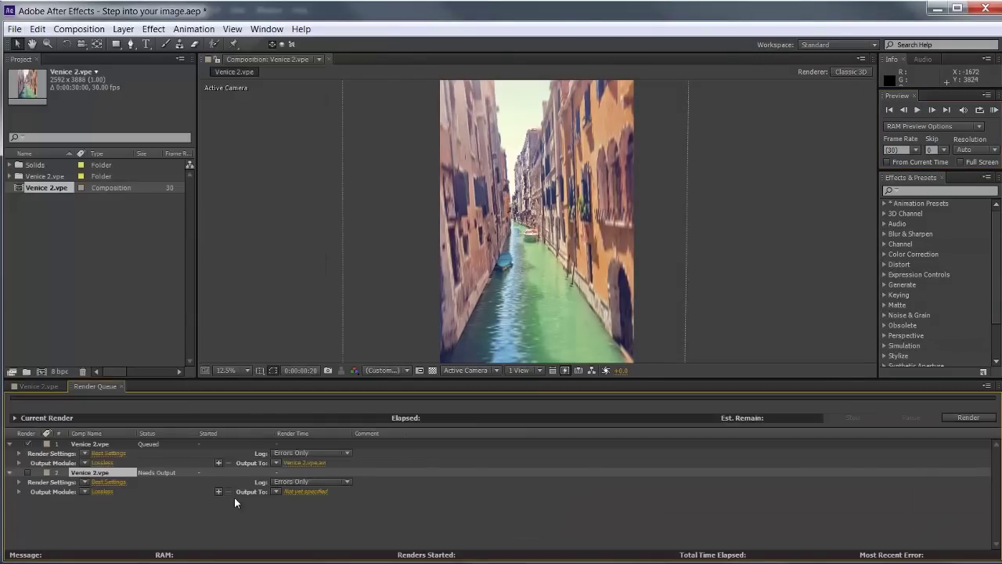
Step: Set the output module to H.264, resized to 100 pixels wide (100 × 150)
click(101, 491)
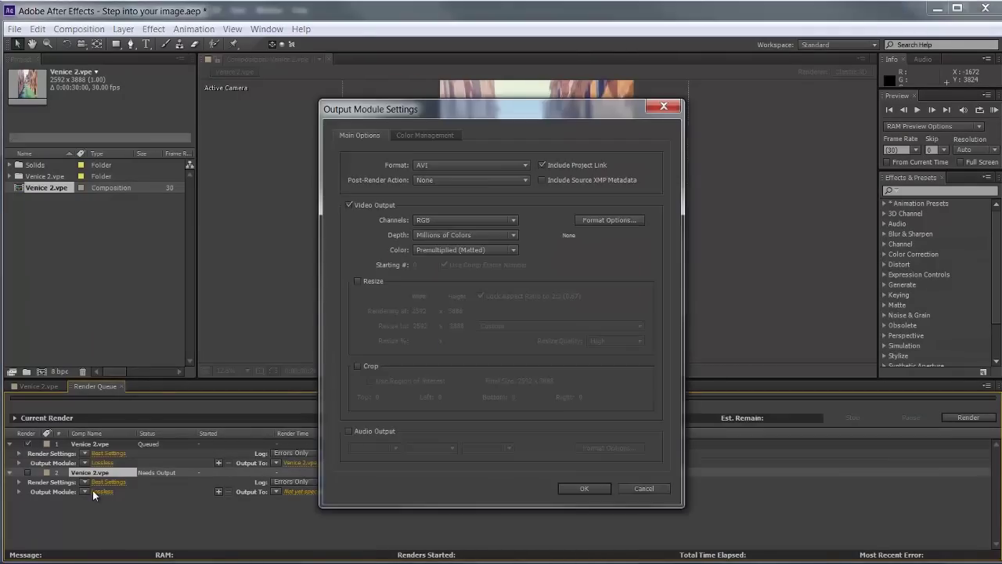
click(524, 165)
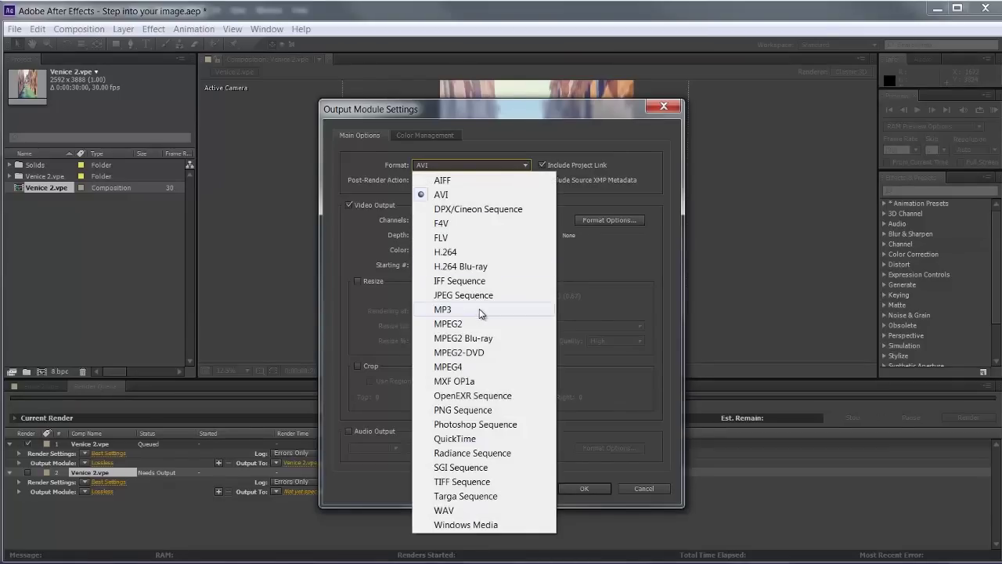
key(Escape)
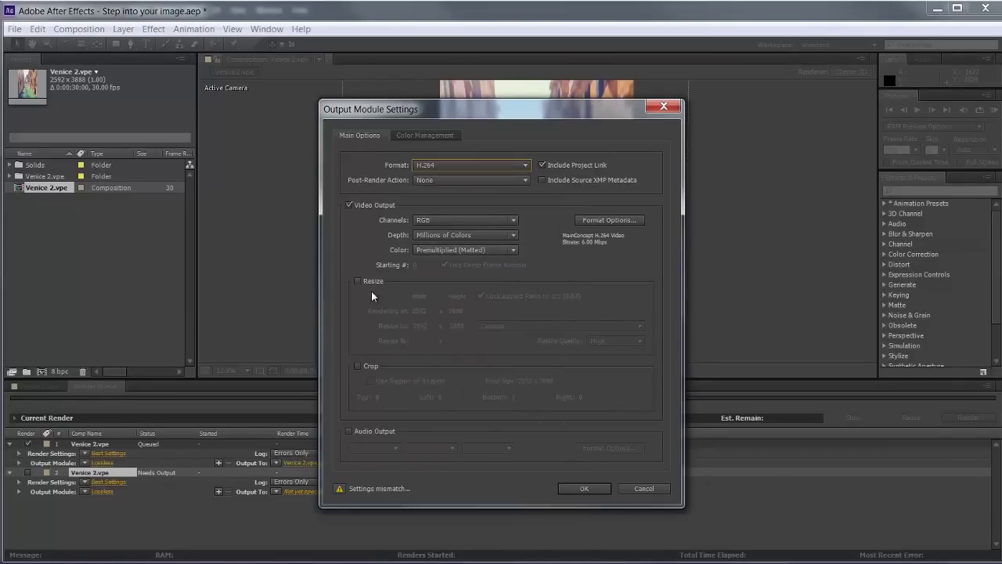
click(358, 282)
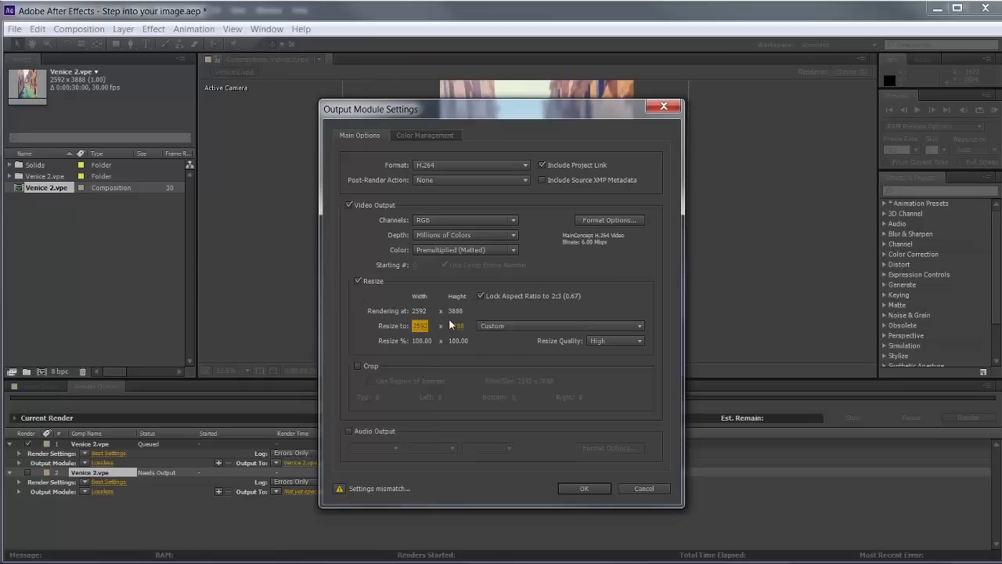
text(100)
key(Tab)
key(Tab)
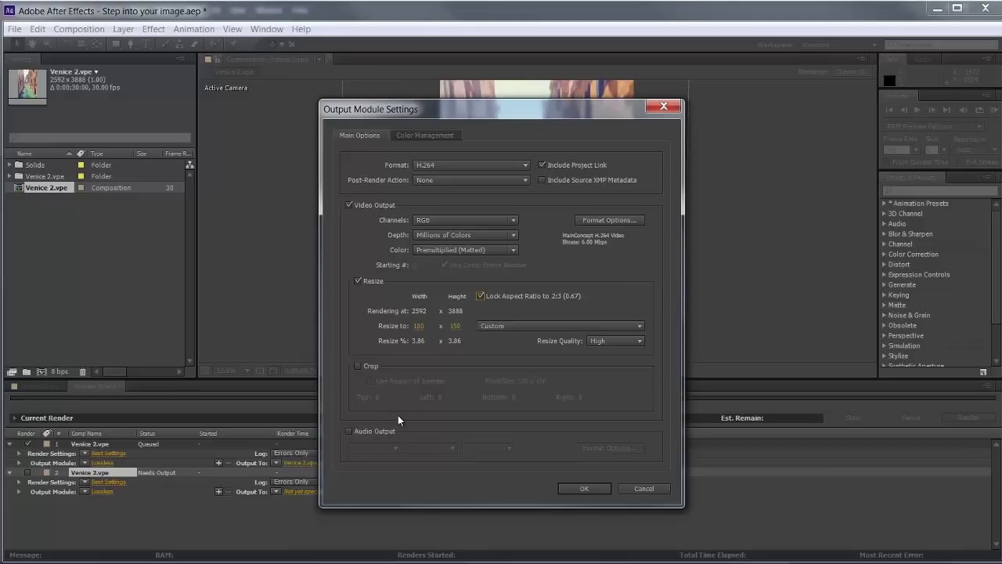
click(579, 487)
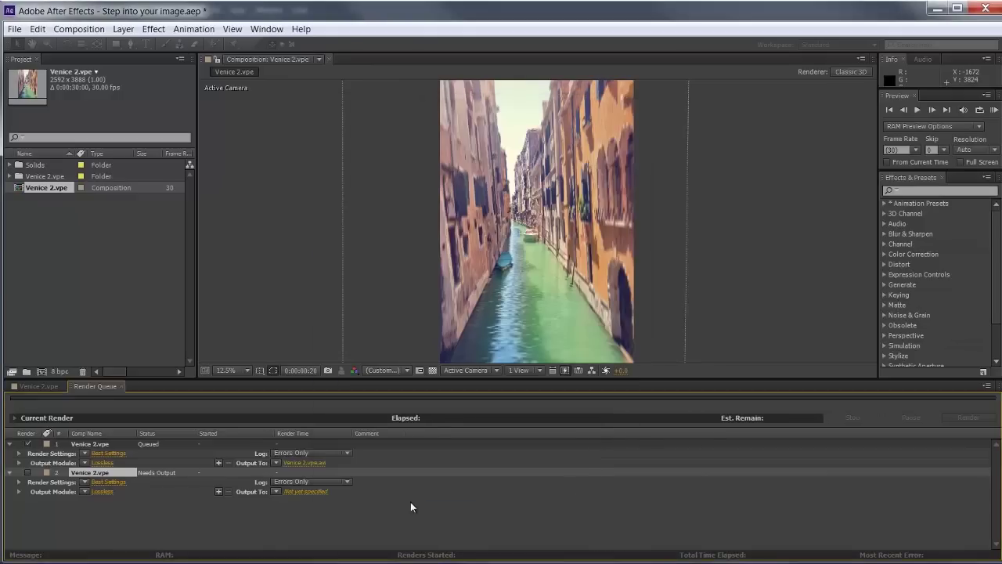
click(296, 492)
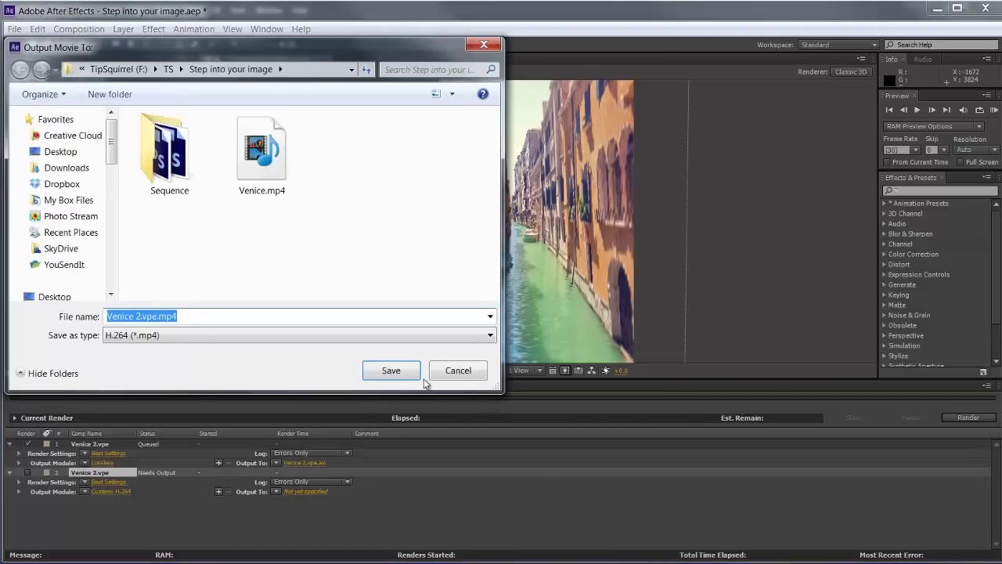
click(458, 371)
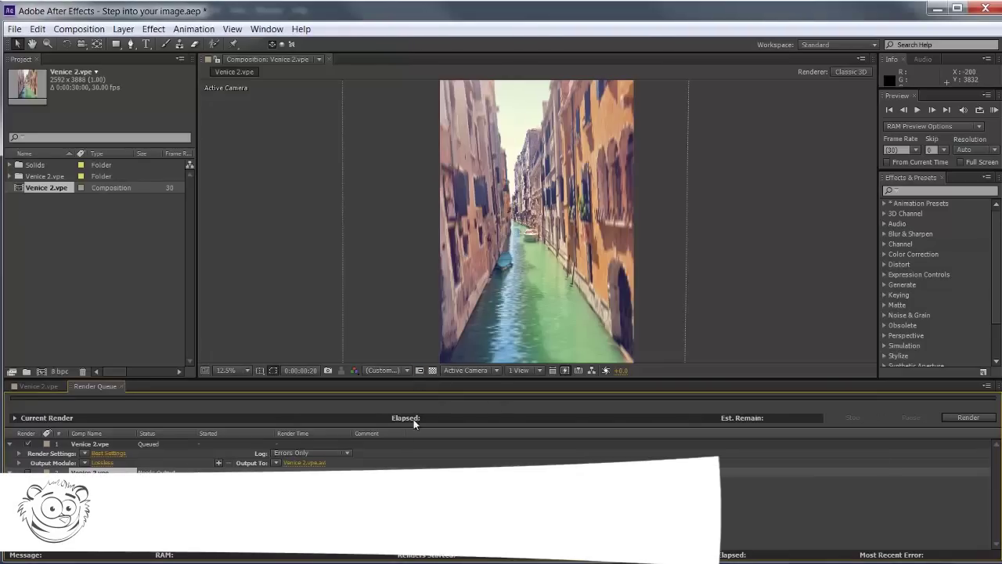